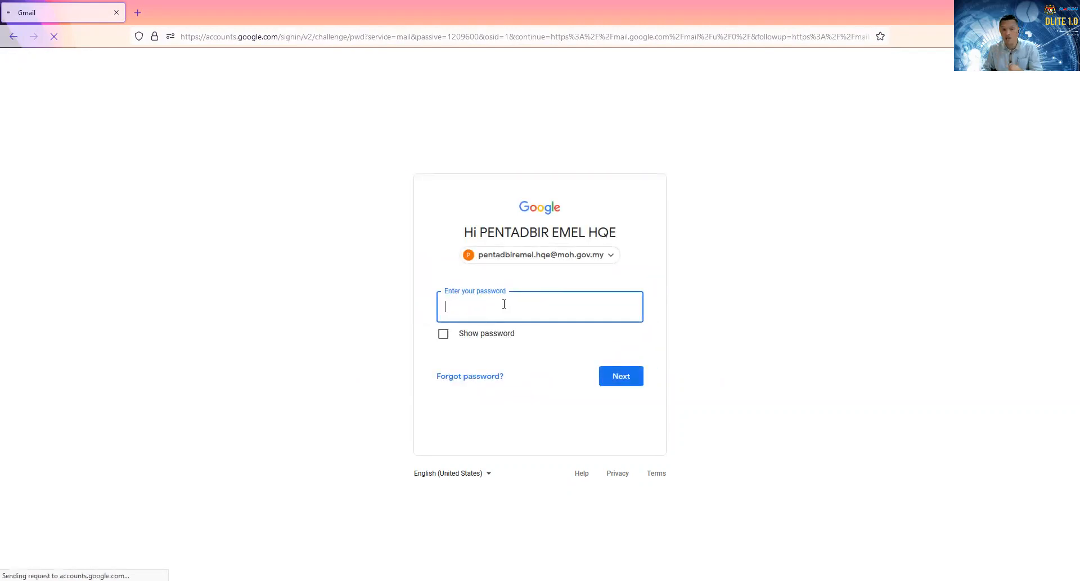
Step: Enter the account password and decline saving the login in the browser
type("••")
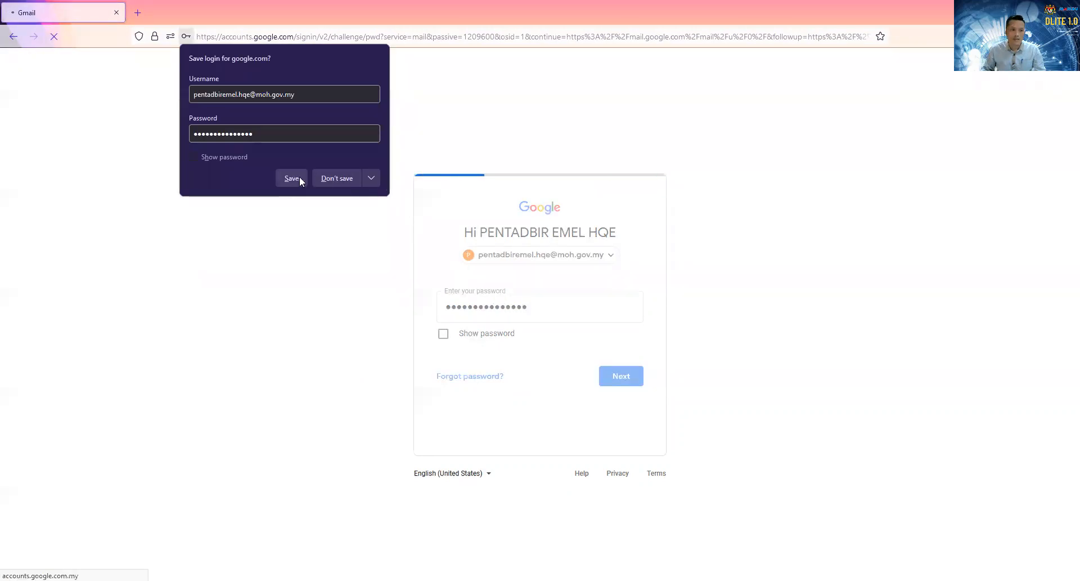
left_click(335, 177)
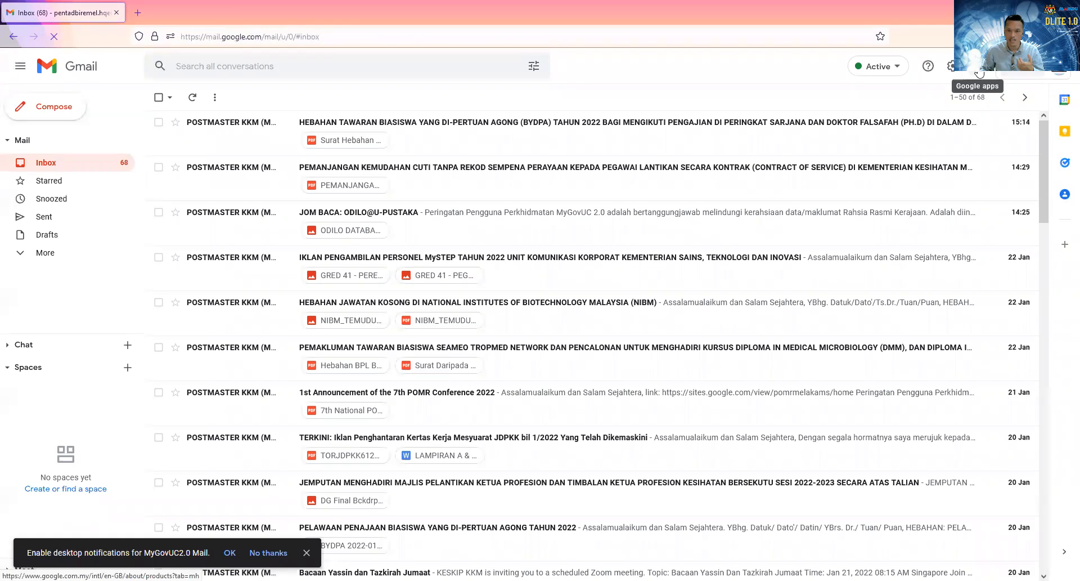
Step: Open Google Calendar in a new tab from the Google apps grid
left_click(979, 74)
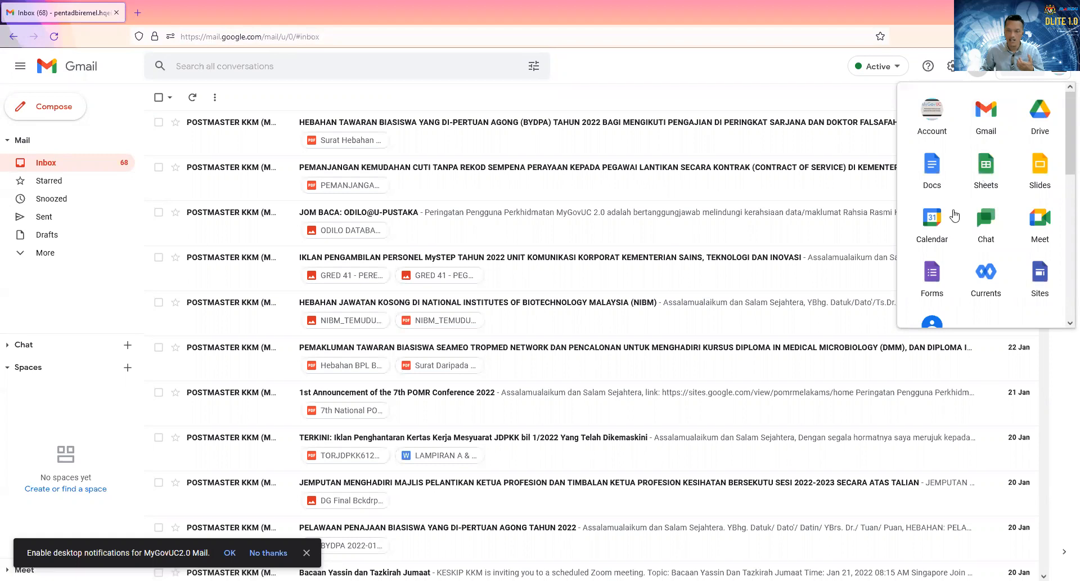
left_click(932, 220)
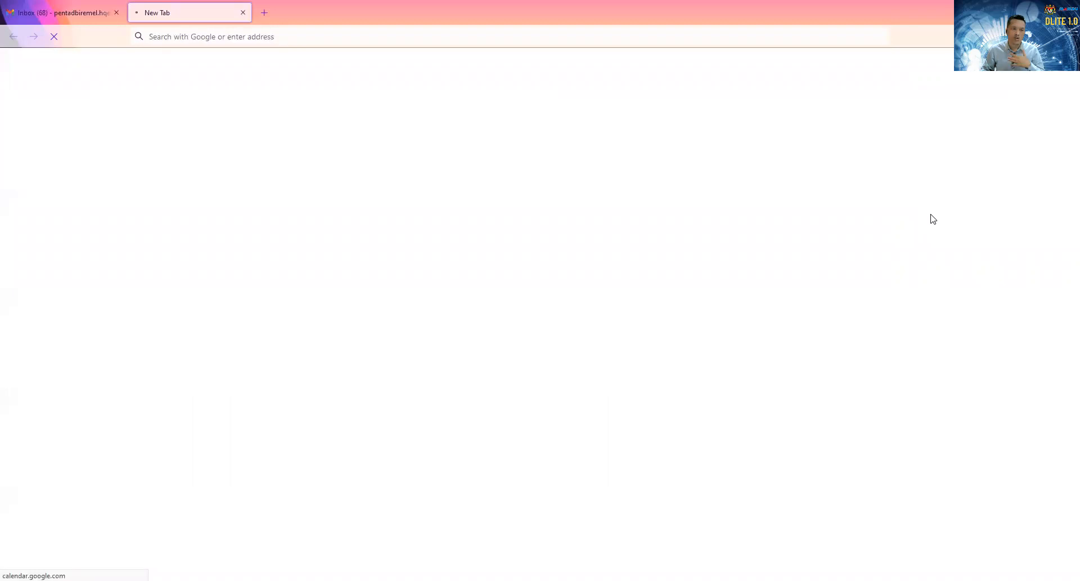
left_click(55, 5)
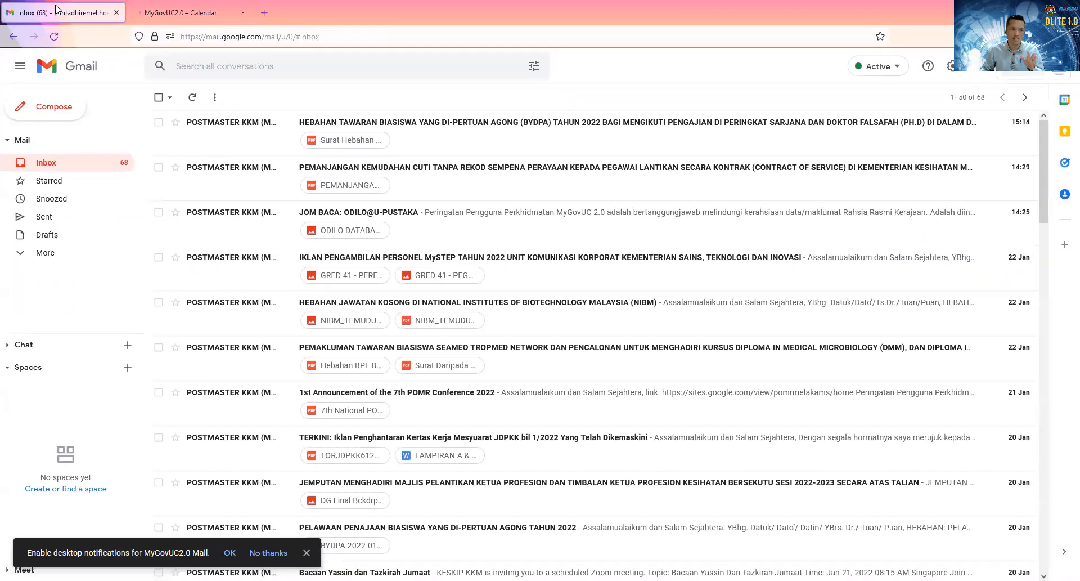
left_click(306, 554)
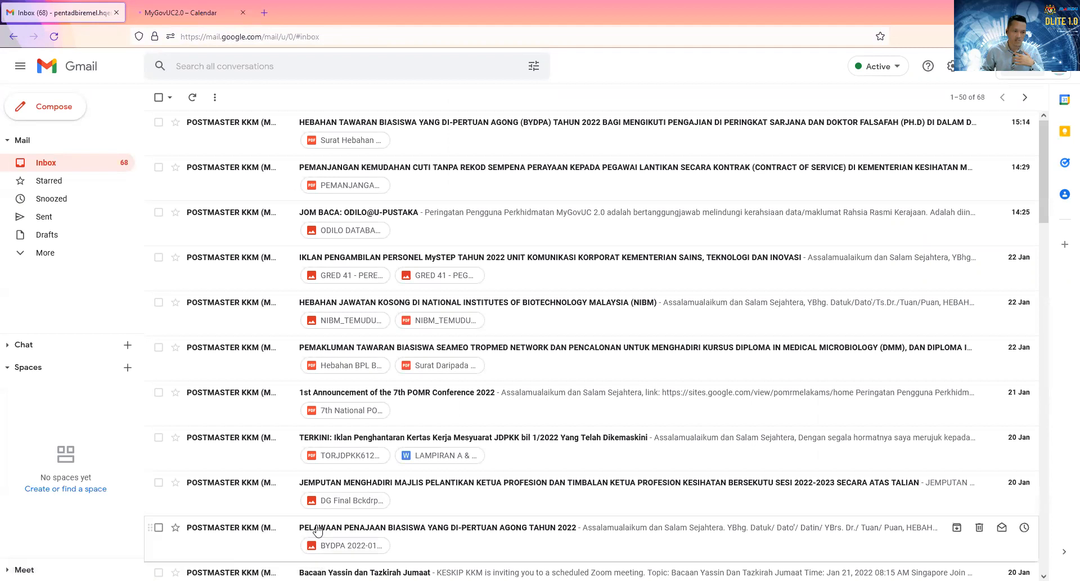
left_click(13, 367)
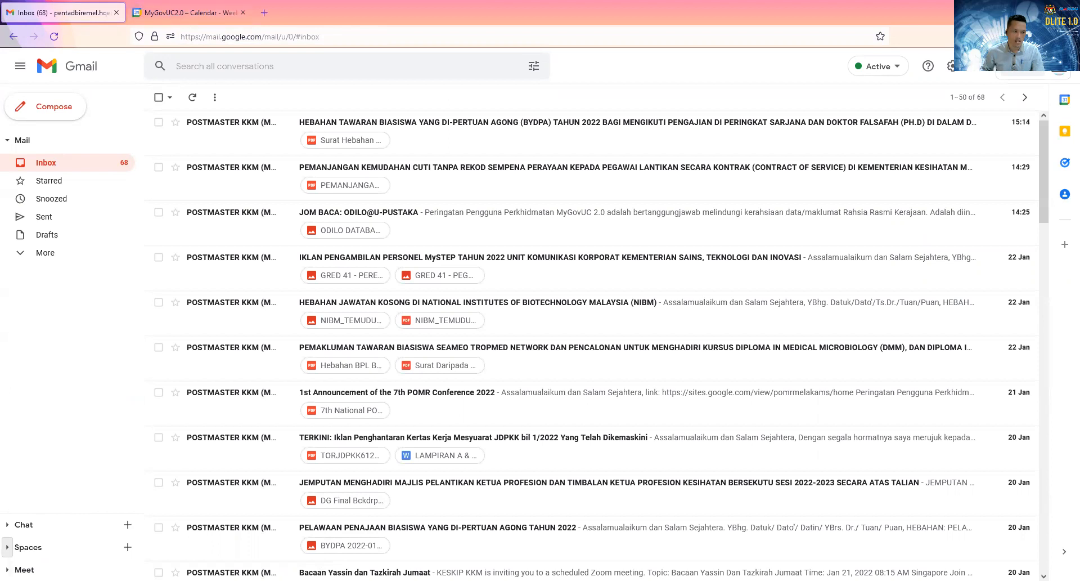
left_click(7, 569)
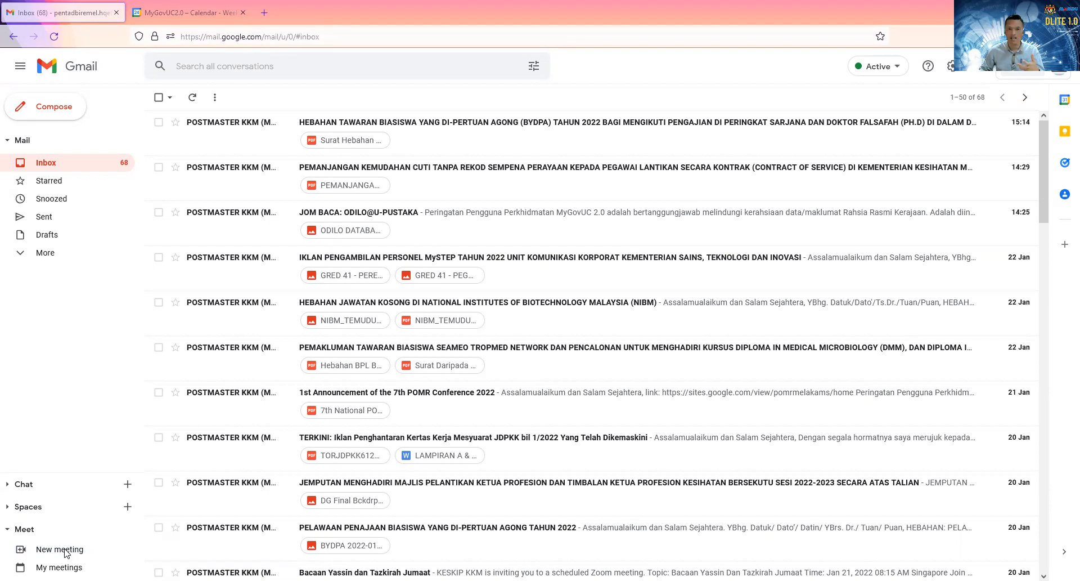
left_click(188, 13)
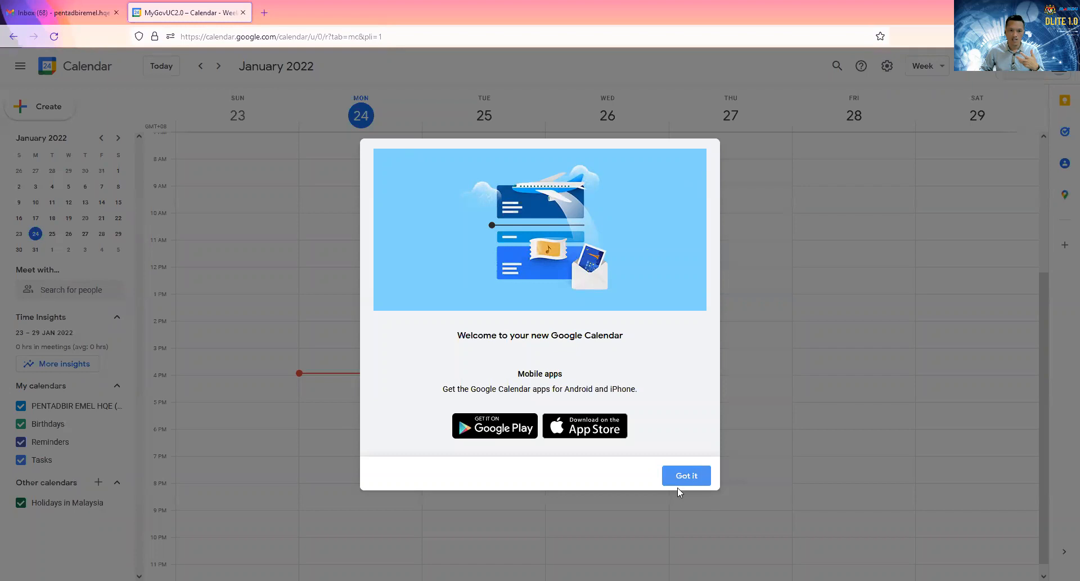
Step: Close the welcome notice and choose Office as the Monday–Friday working location
left_click(687, 474)
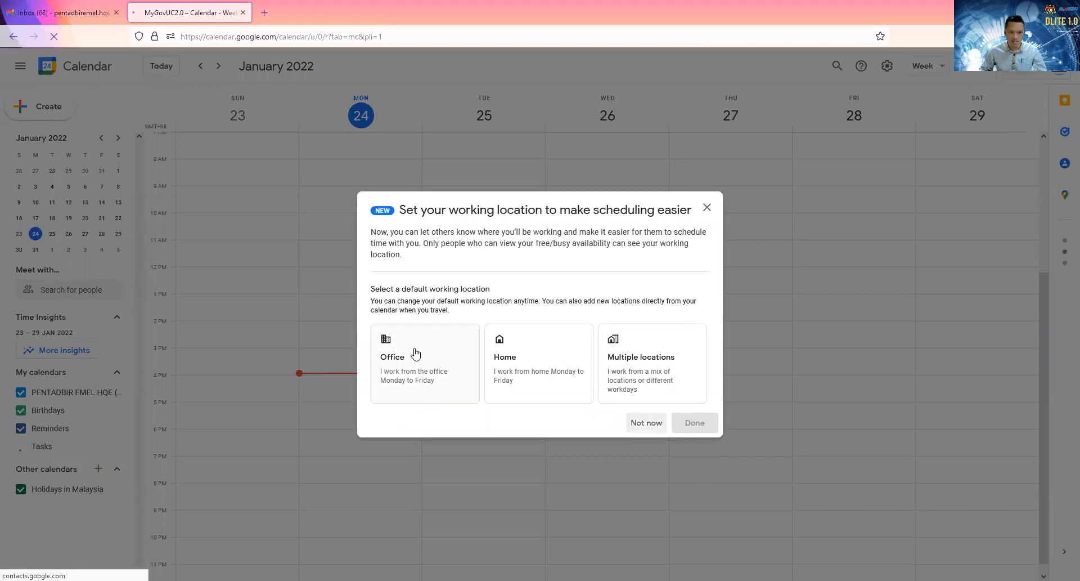
left_click(443, 350)
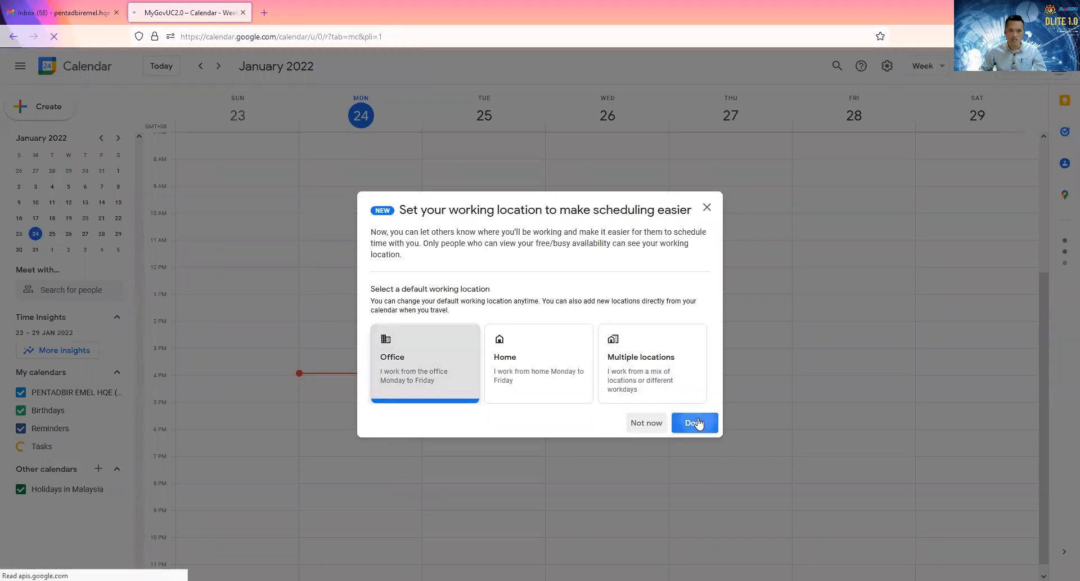
left_click(697, 423)
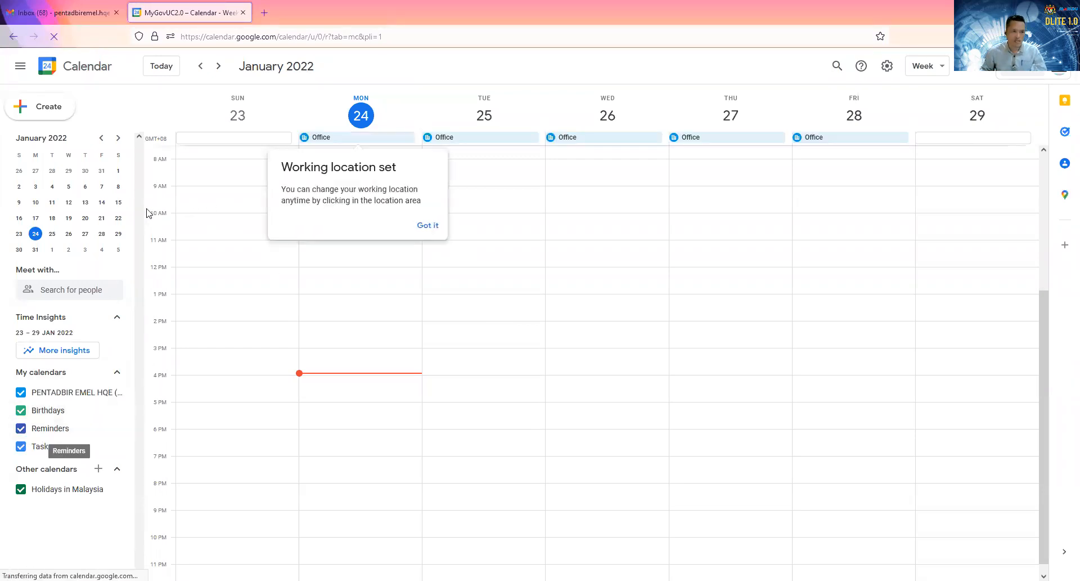
left_click(435, 224)
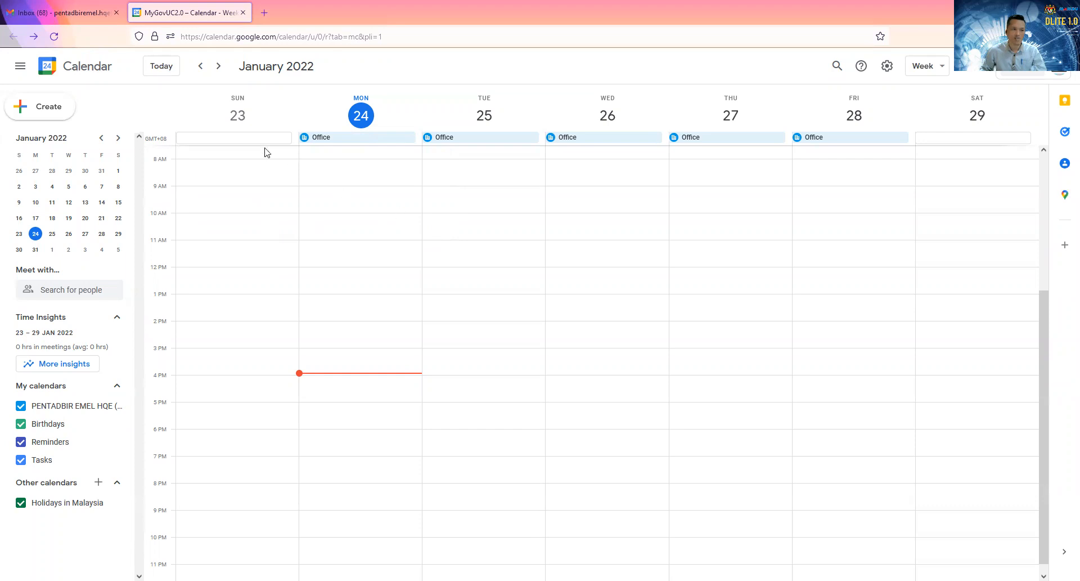
Step: Create a new event titled 'Mesyuarat Seksyen ICT HQE' and open its date picker
left_click(43, 108)
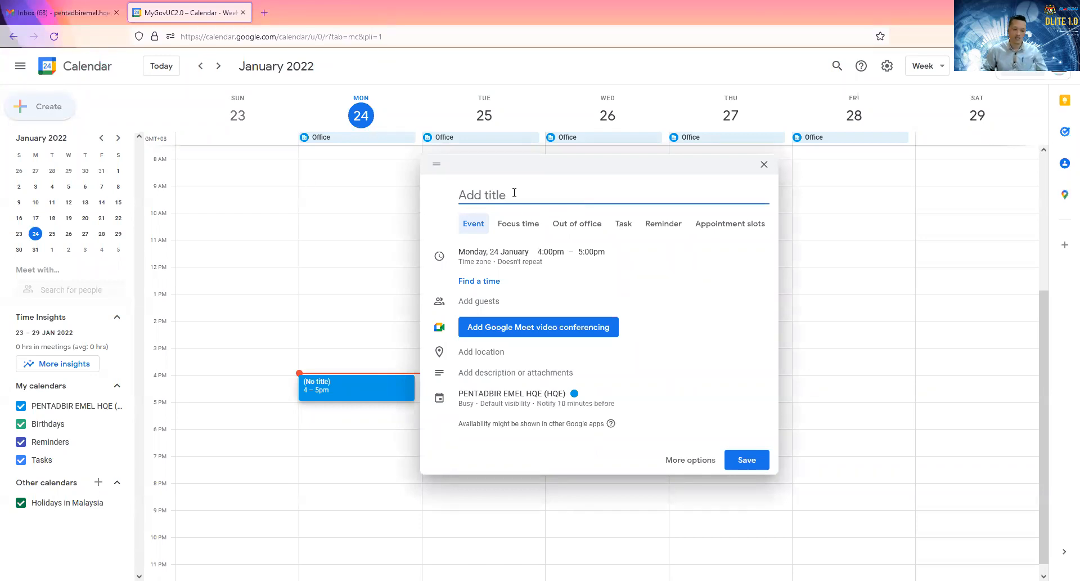
type("Mesyuarat")
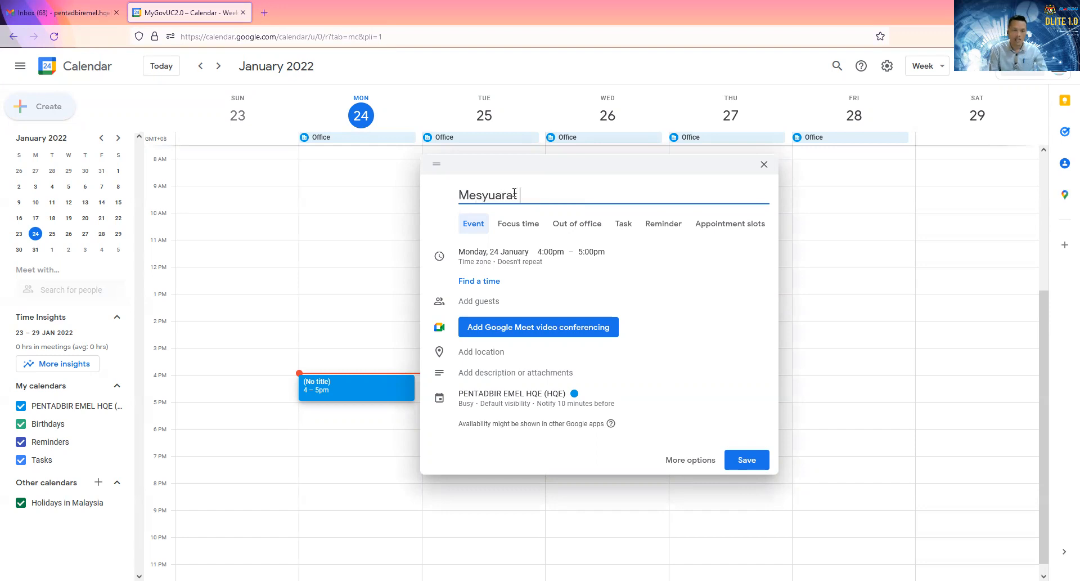
type(" Seksyen ICT HQE")
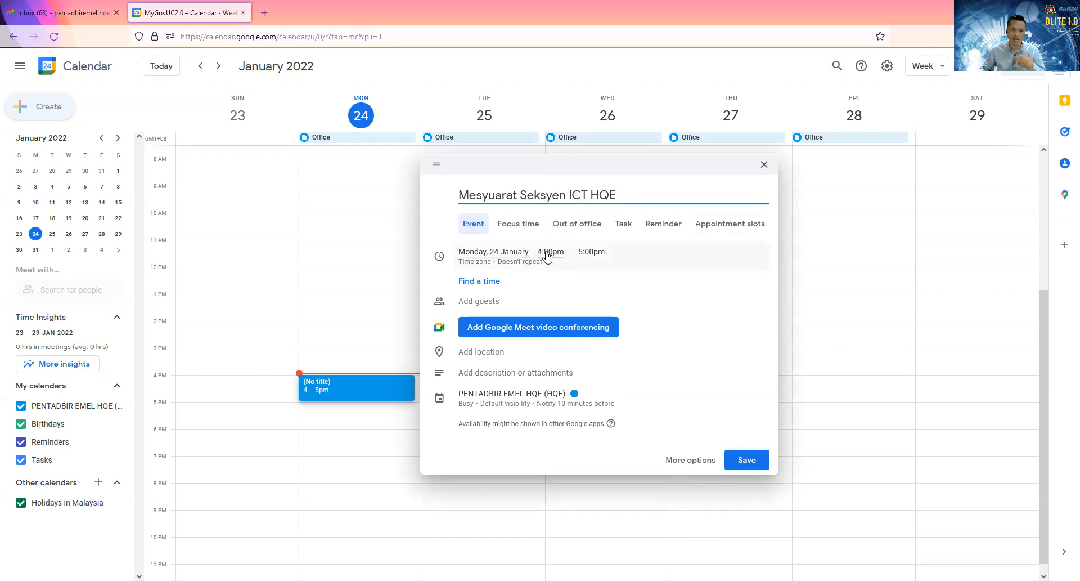
left_click(494, 252)
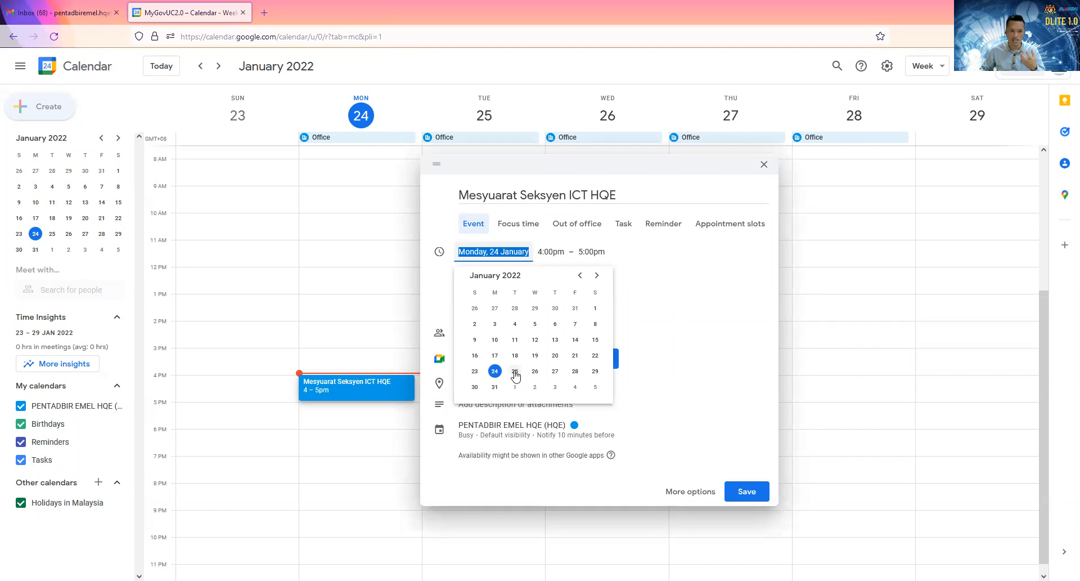
Step: Move the event to Tuesday 25 January, 9:00pm to 10:30pm, and centre the editor
left_click(515, 372)
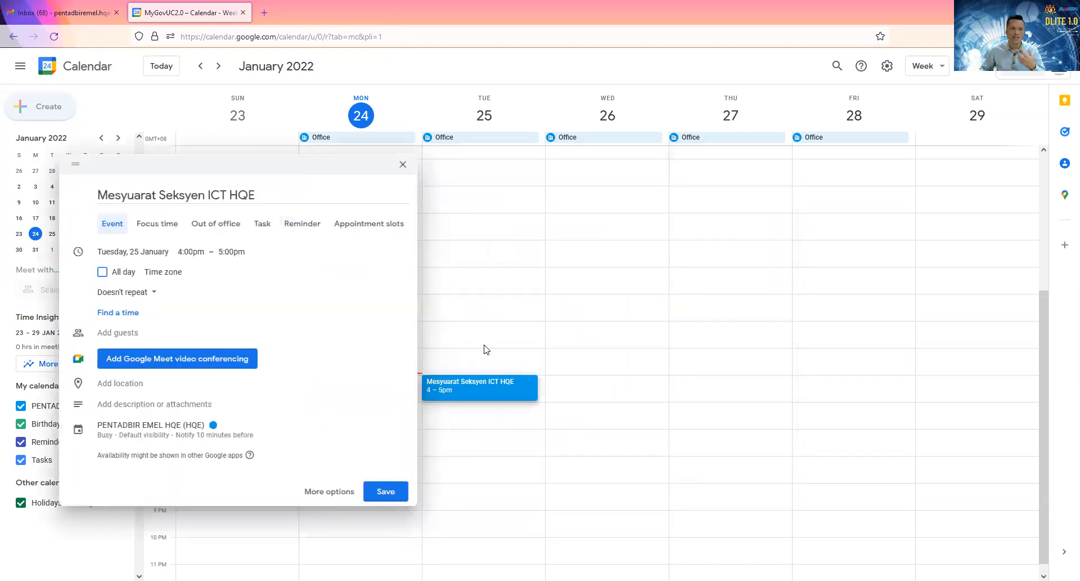
left_click(186, 253)
scroll(211, 309, "down", 2)
scroll(211, 309, "down", 10)
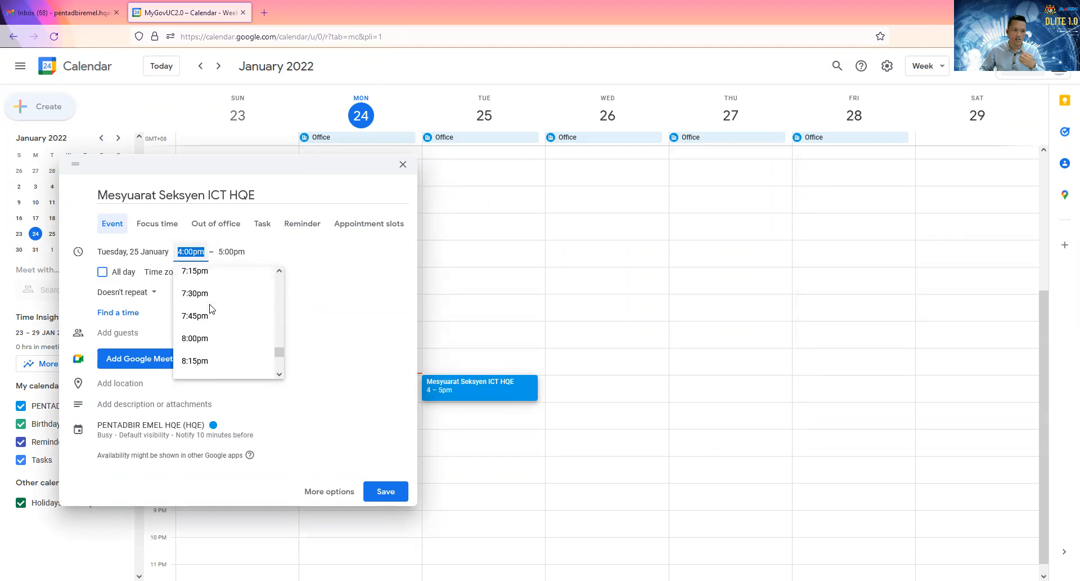
left_click(210, 318)
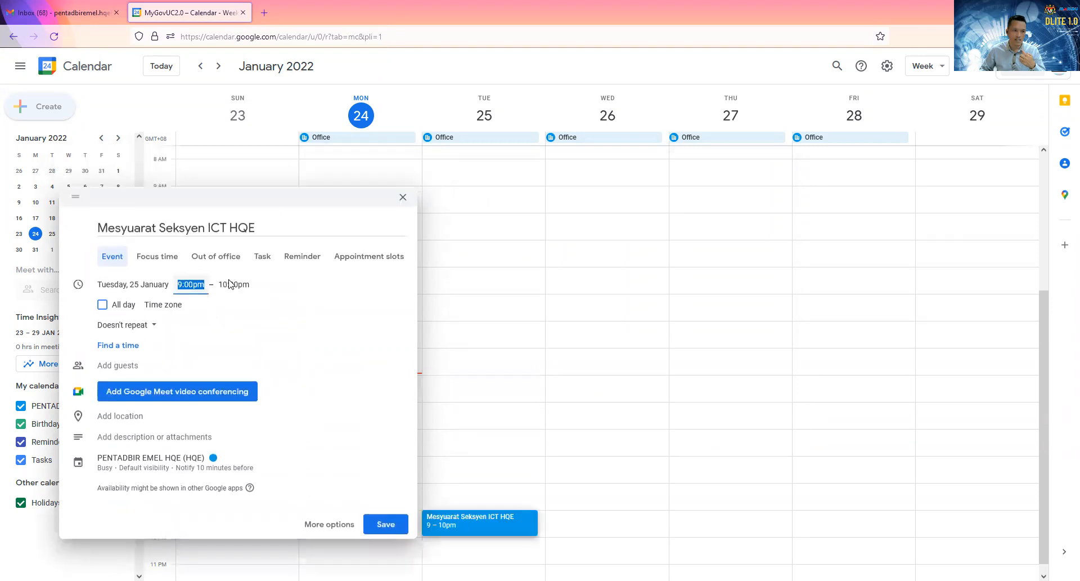
left_click(240, 289)
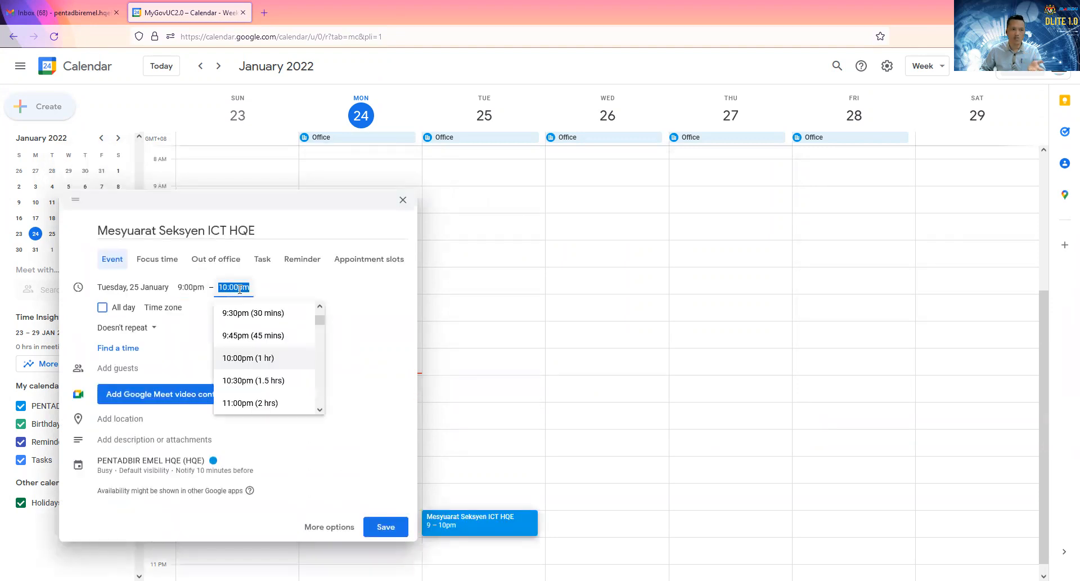
left_click(254, 387)
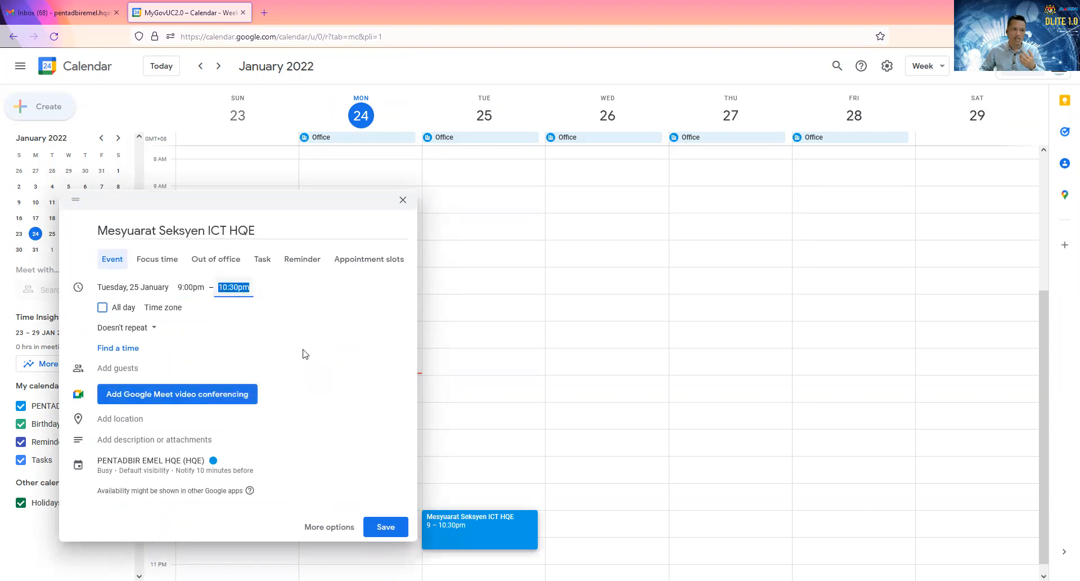
left_click_drag(306, 201, 503, 142)
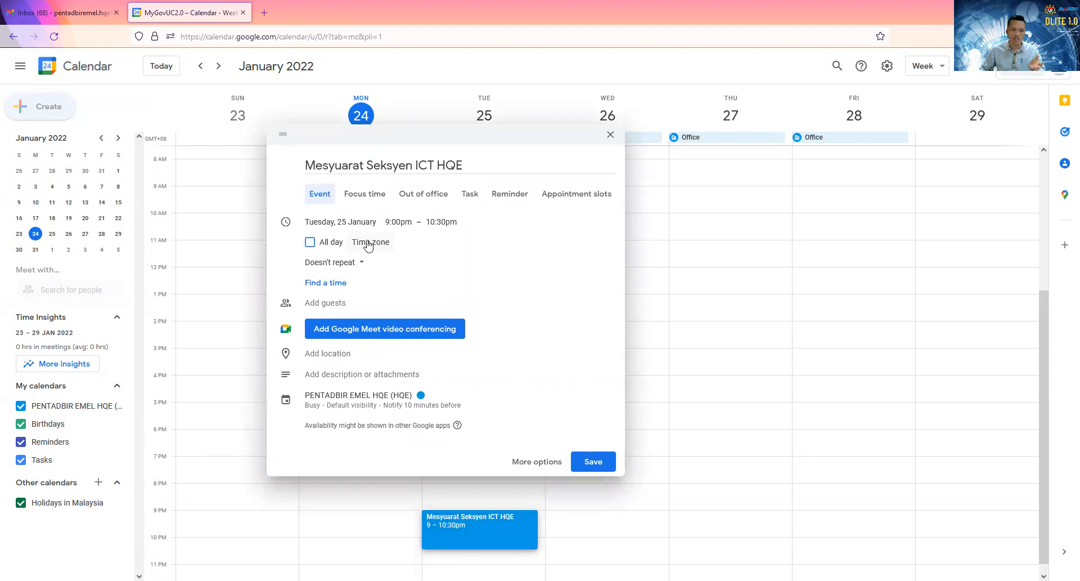
Step: Confirm (GMT+08:00) Malaysia Time – Kuala Lumpur as the event's time zone
left_click(368, 244)
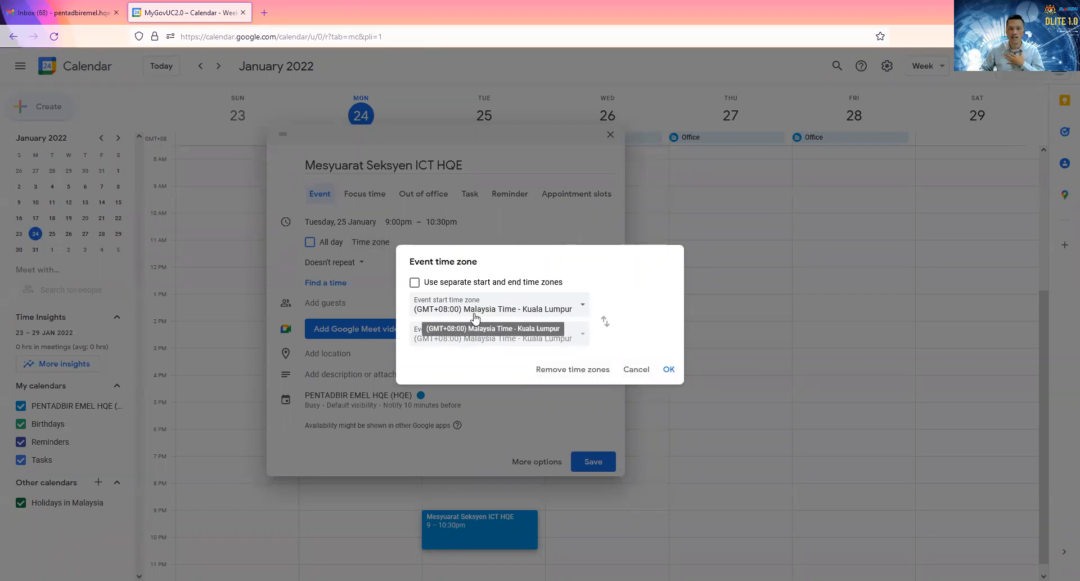
left_click(671, 370)
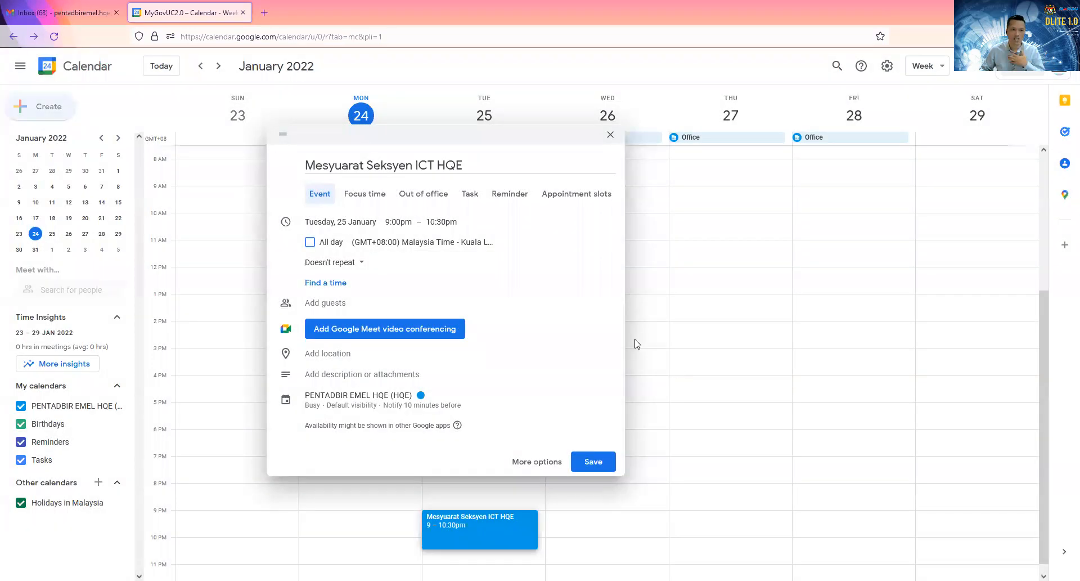
Step: Look at the custom repeat options, then cancel to keep the meeting a one-off event
left_click(360, 264)
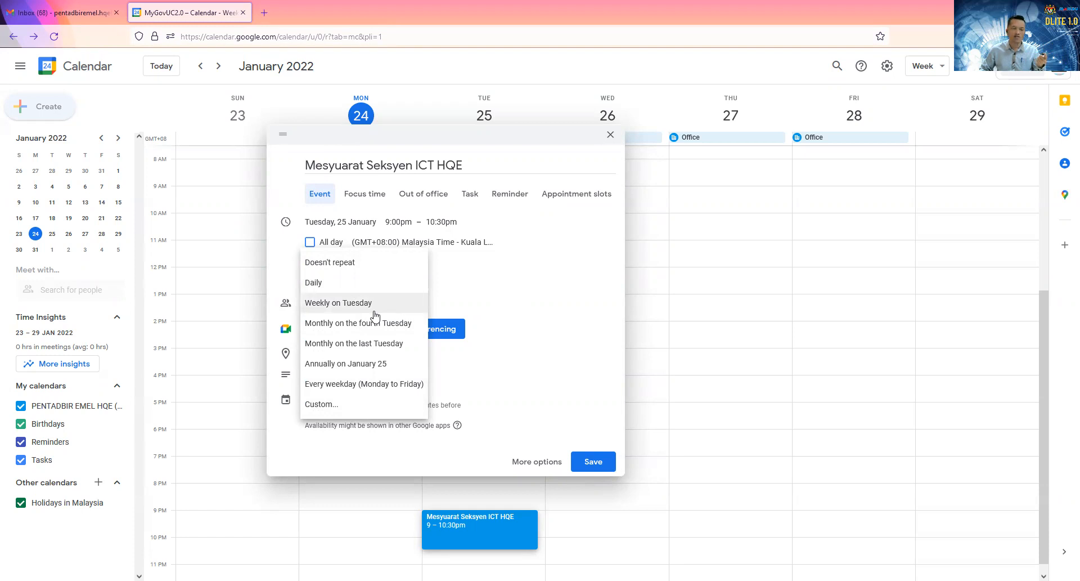
left_click(332, 405)
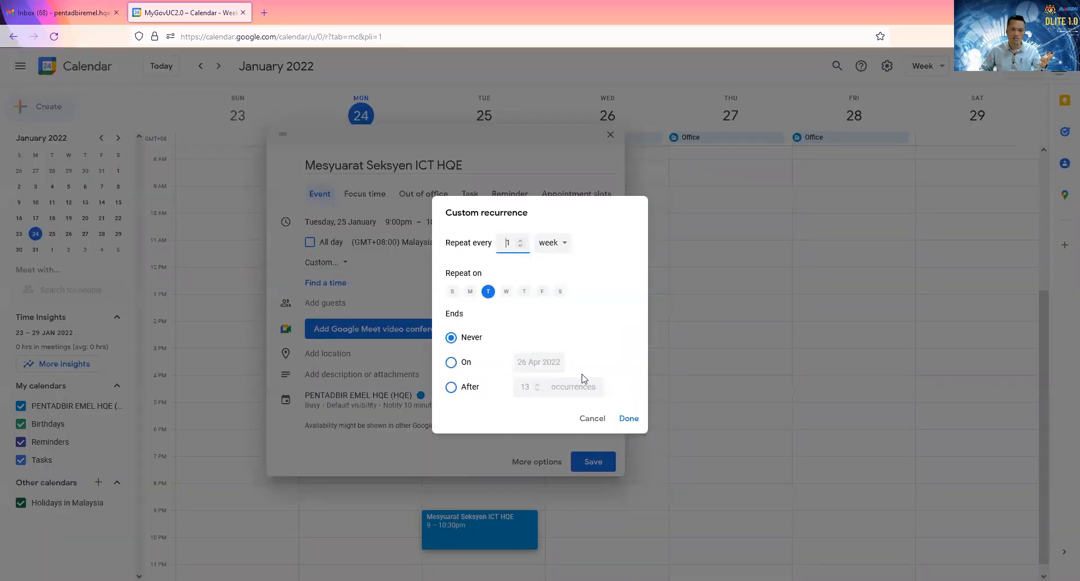
left_click(588, 421)
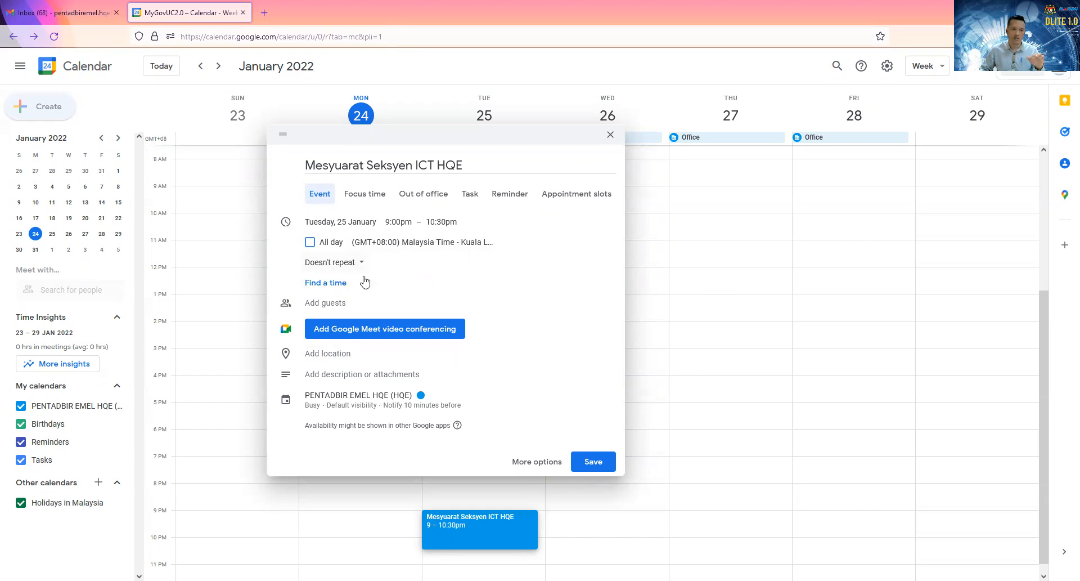
Step: Add the colleague as a guest by searching their name and picking the suggestion
left_click(332, 303)
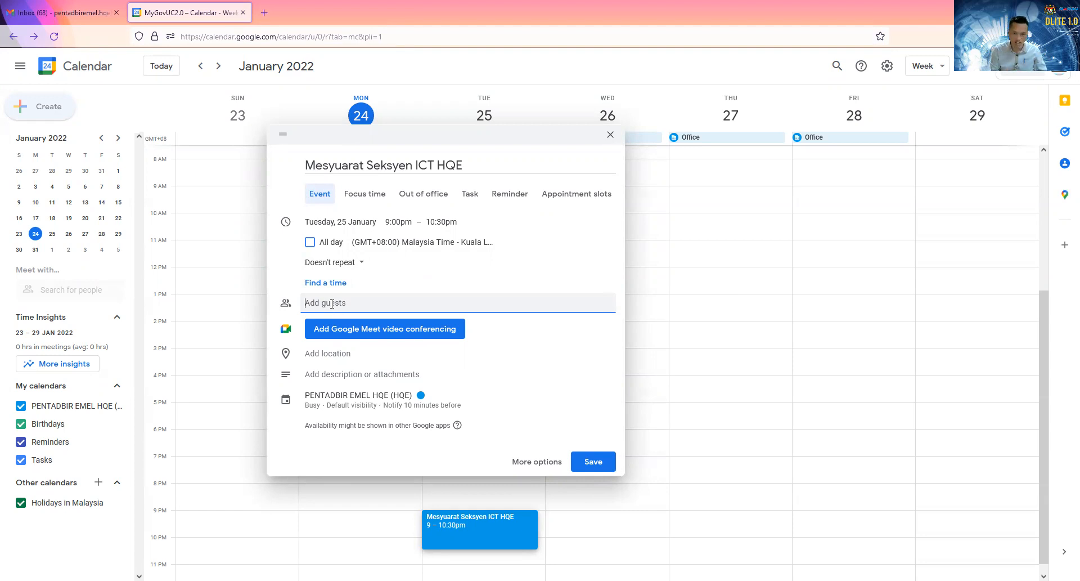
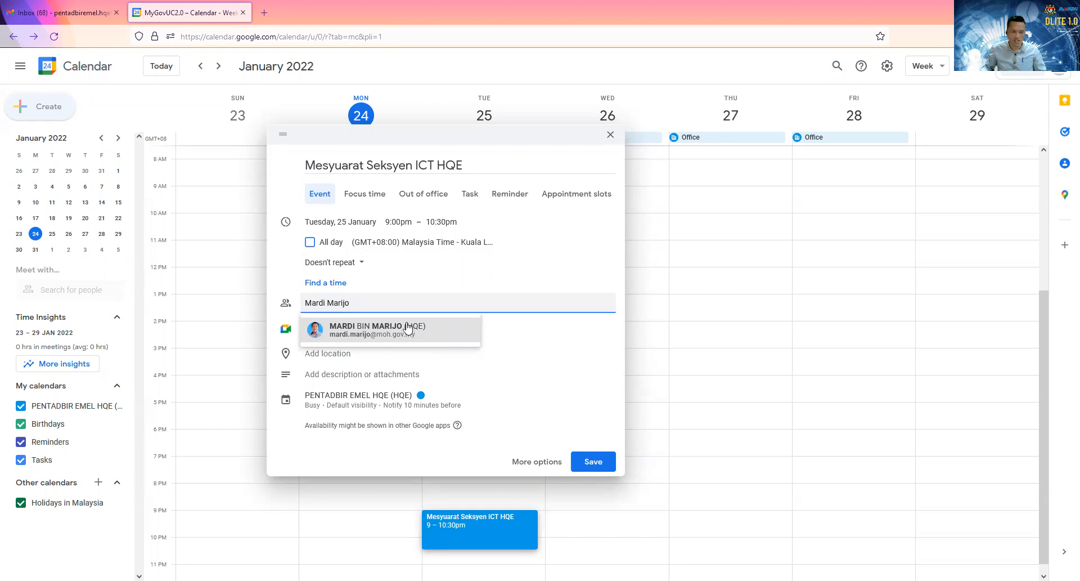
mouse_move(407, 327)
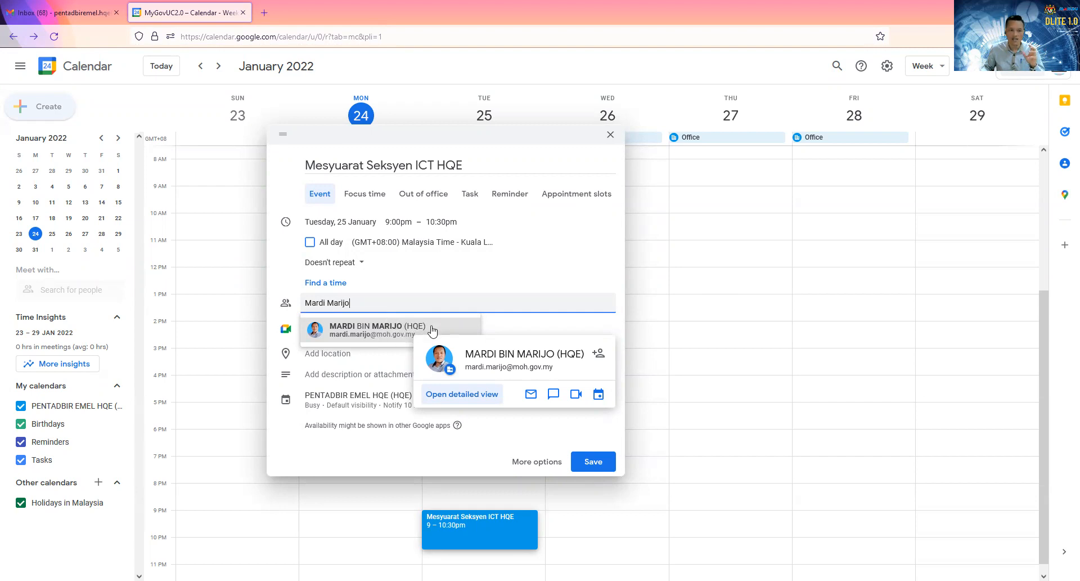
left_click(386, 329)
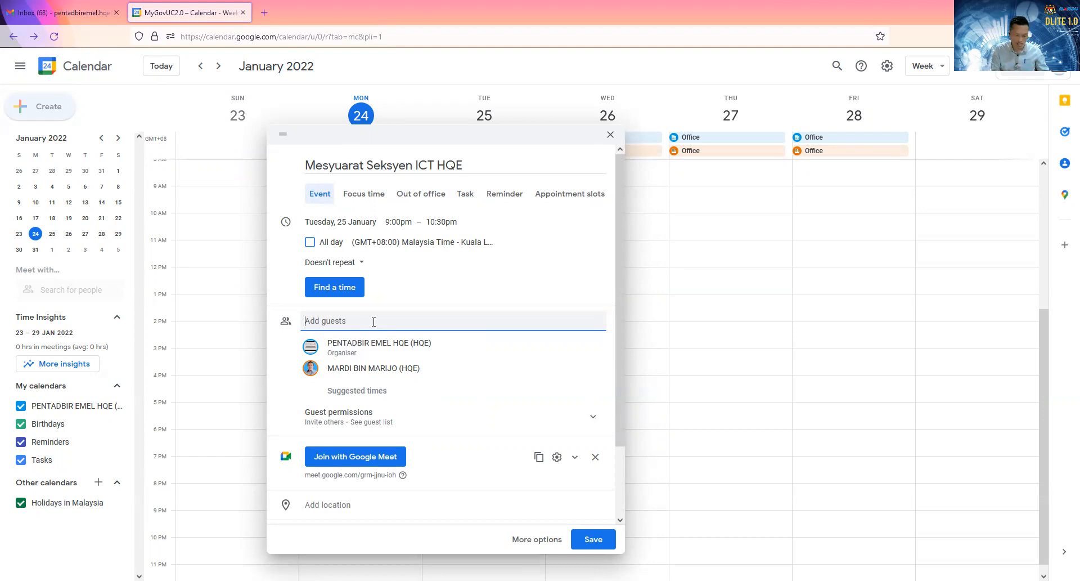
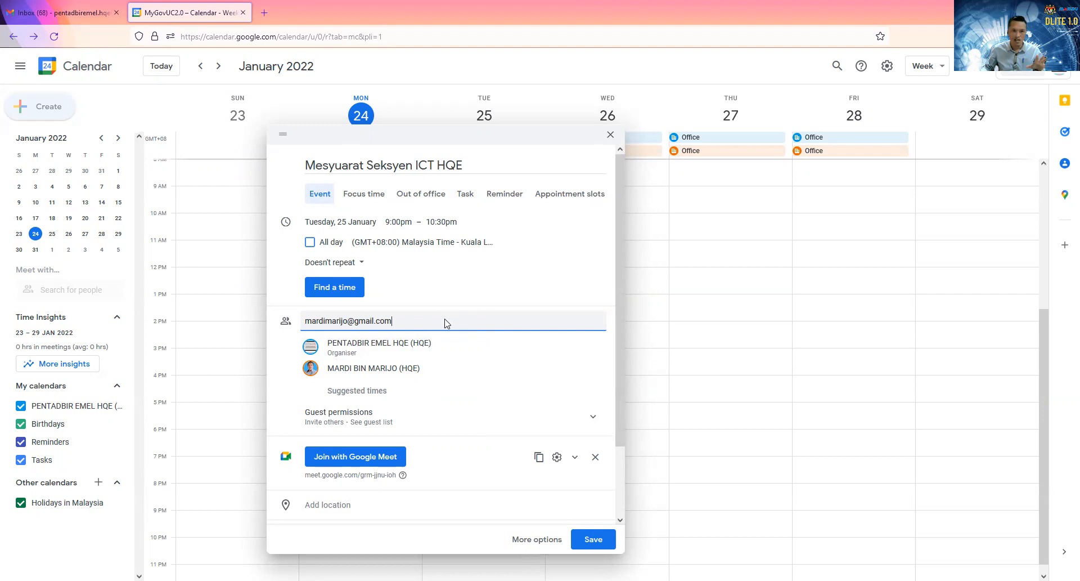
Step: After clearing abandoned searches, add the HQE admin mailbox as the second guest
left_click_drag(425, 323, 298, 318)
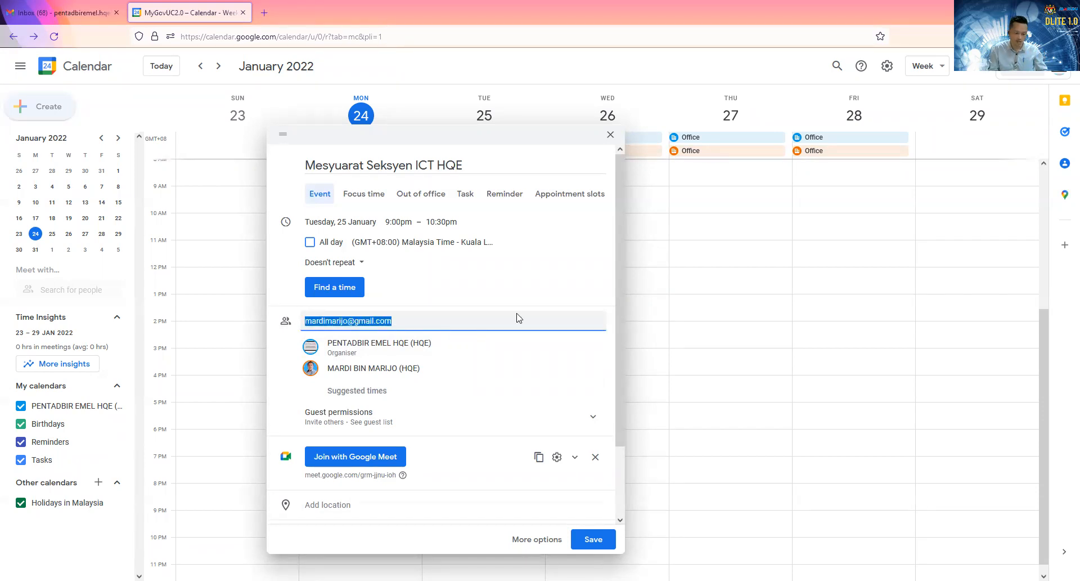
type("admin")
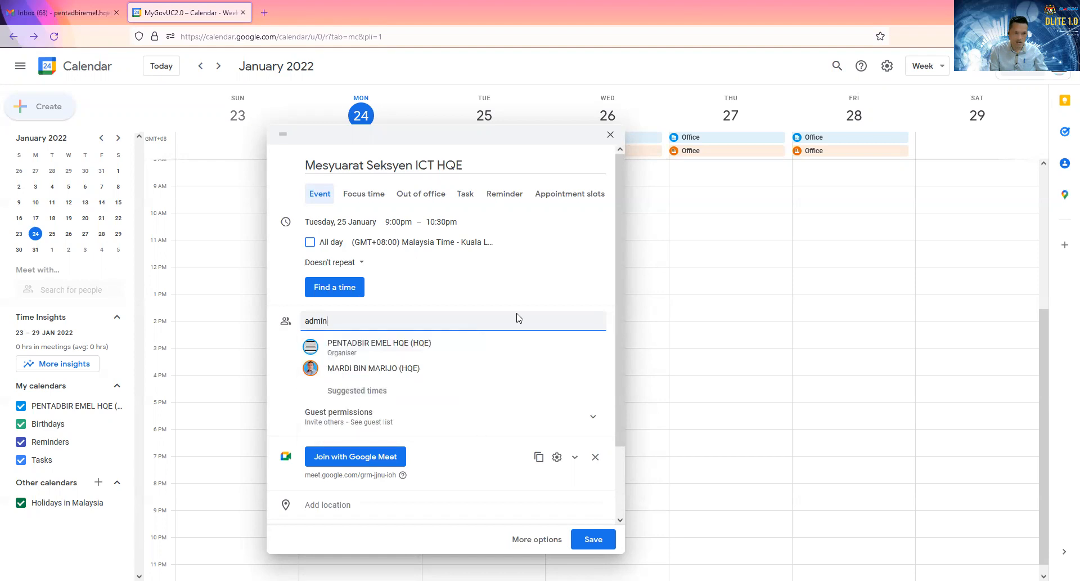
key("BackSpace")
key("BackSpace")
key("BackSpace")
key("BackSpace")
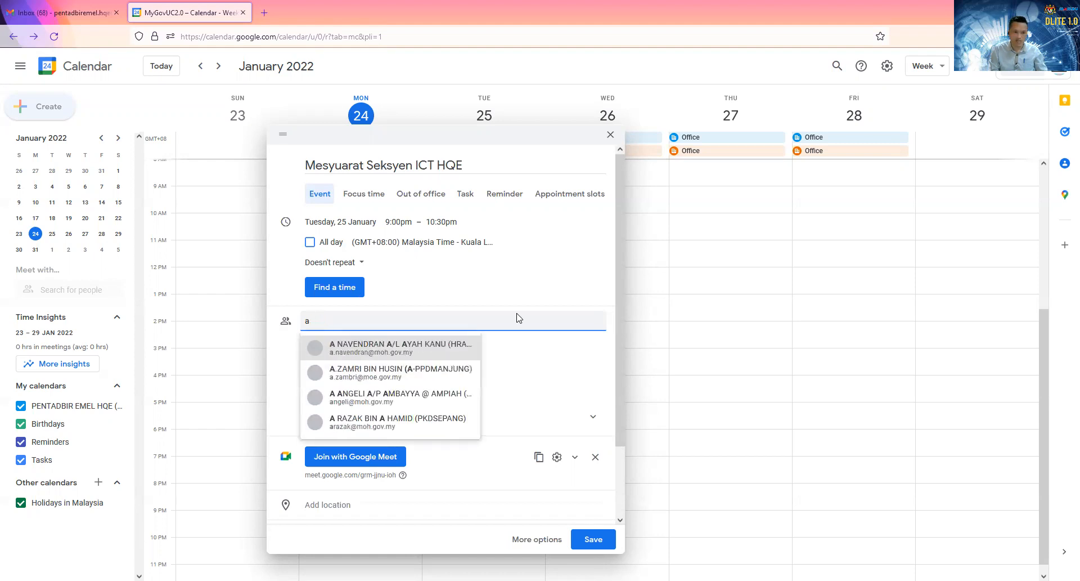
key("BackSpace")
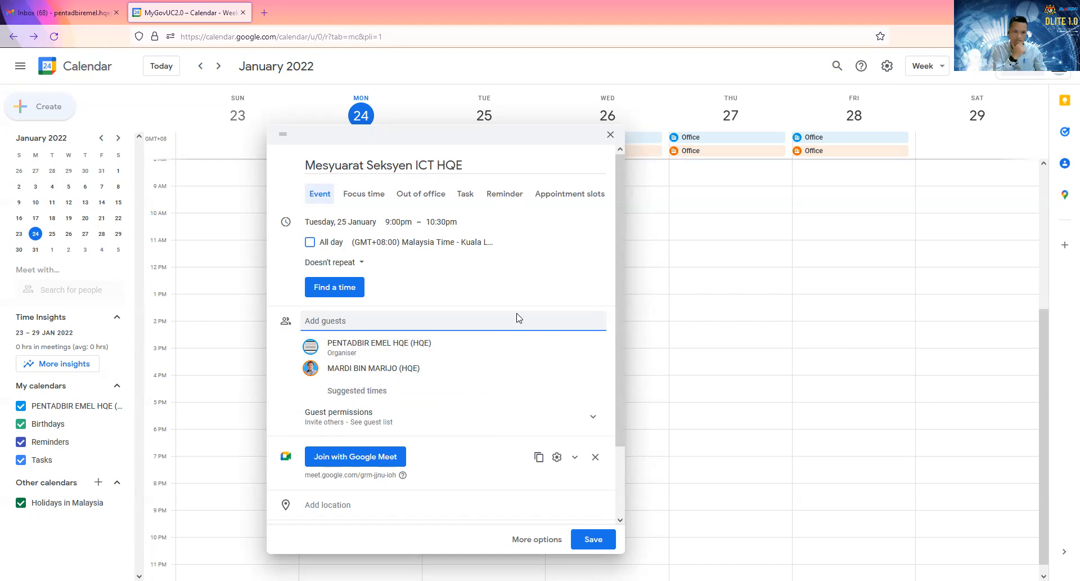
type("yusry")
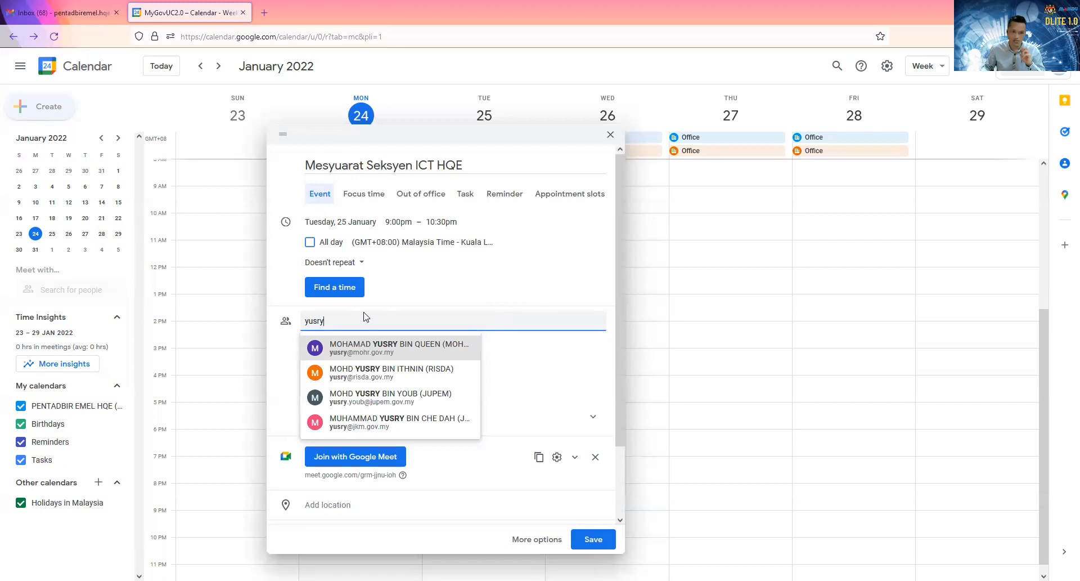
key("BackSpace")
key("BackSpace")
key("BackSpace")
key("BackSpace")
key("BackSpace")
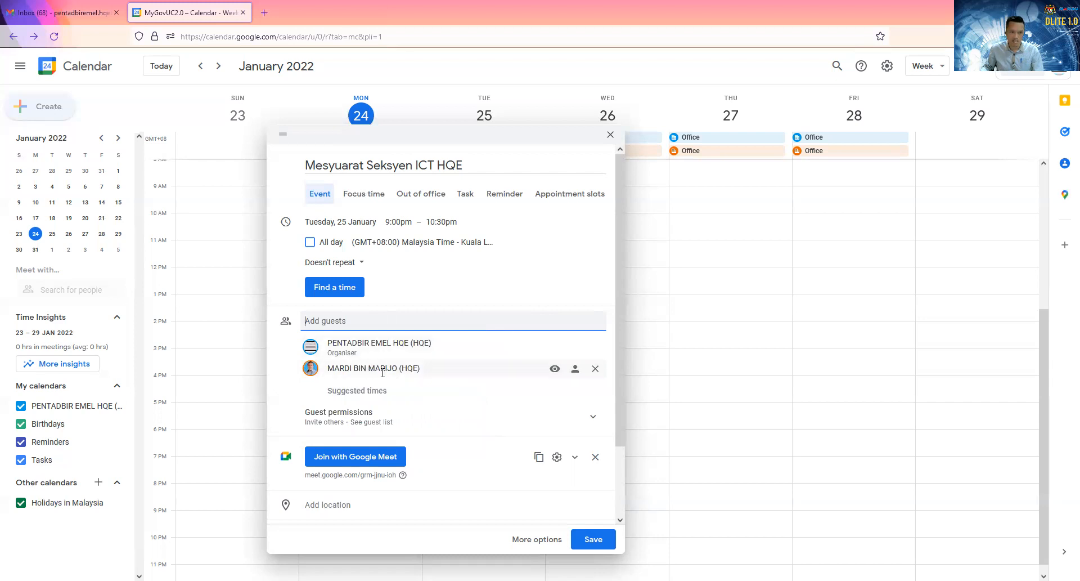
mouse_move(373, 372)
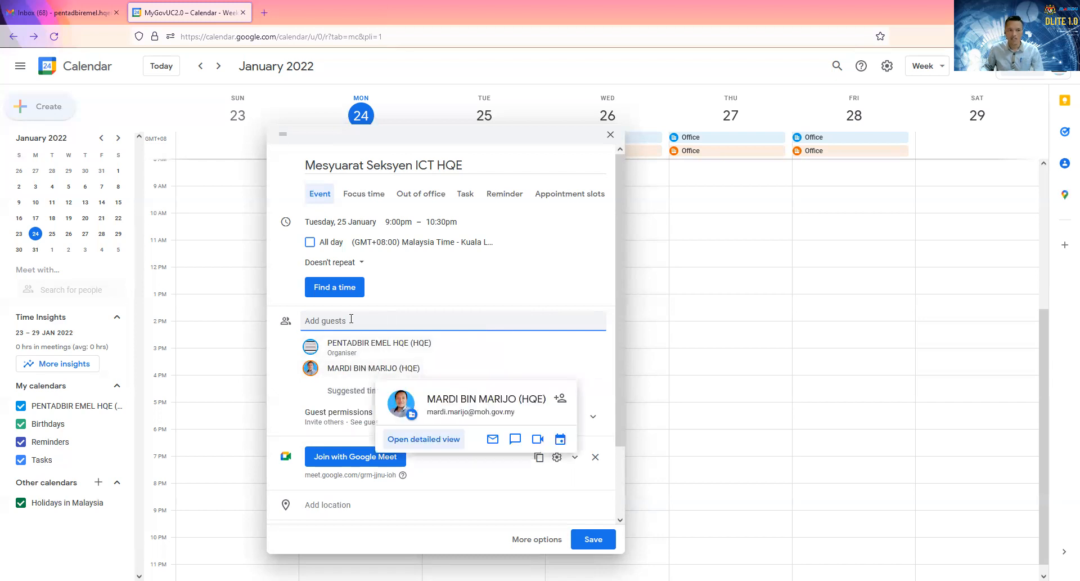
type("adminqeh")
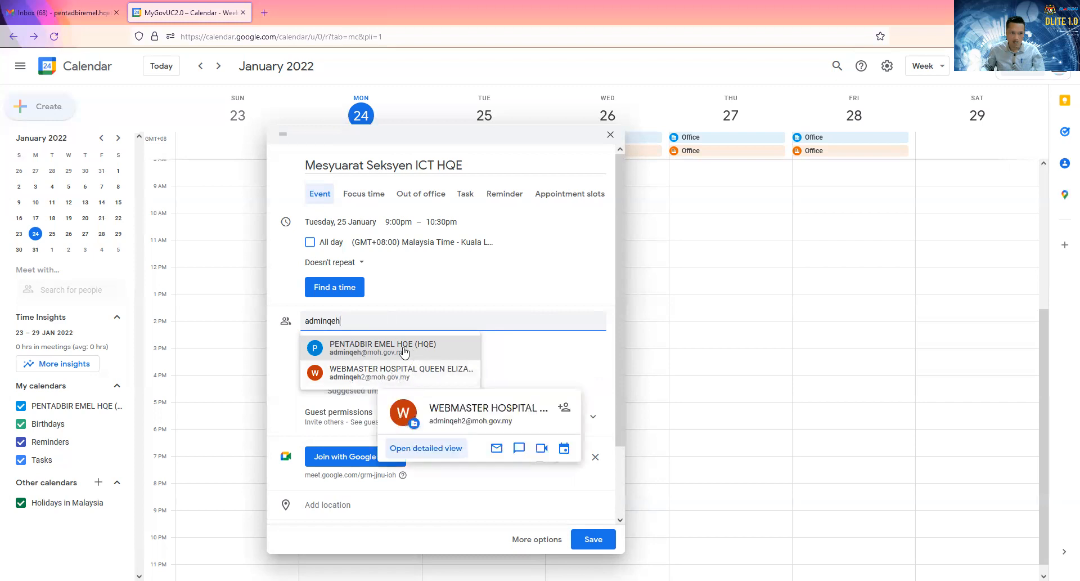
mouse_move(386, 347)
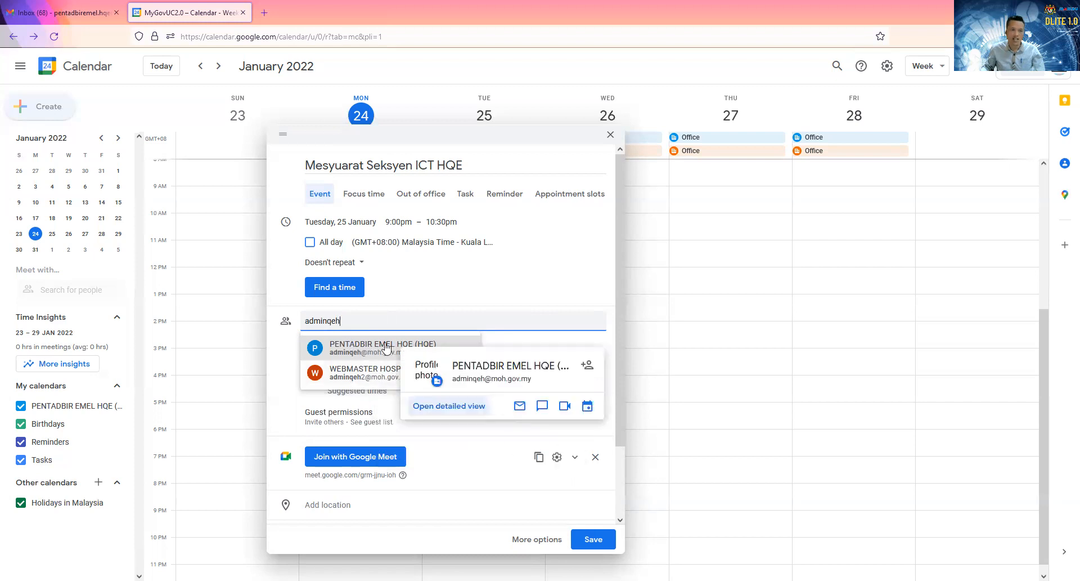
left_click(353, 343)
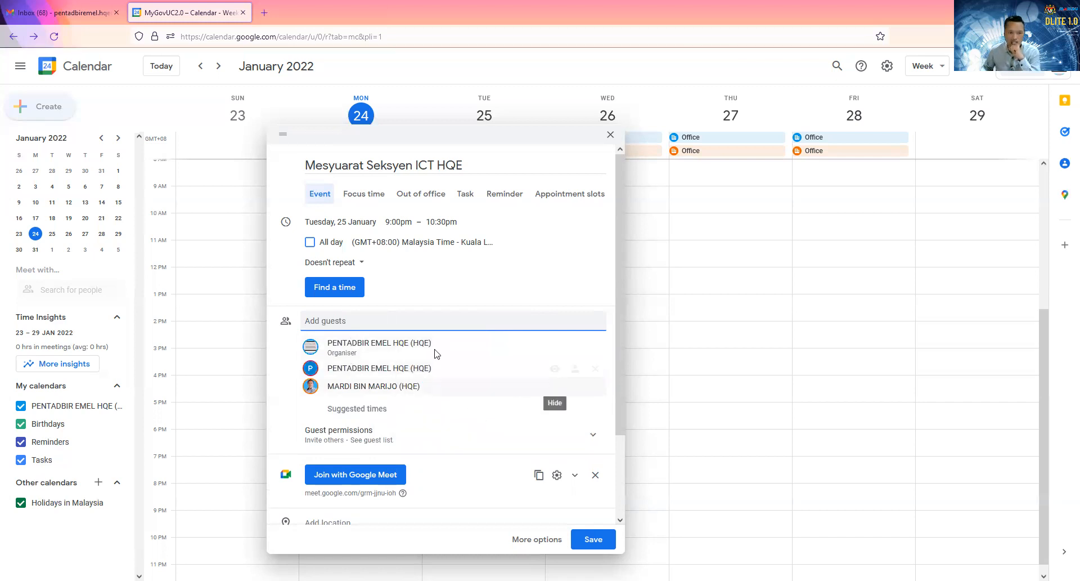
mouse_move(565, 374)
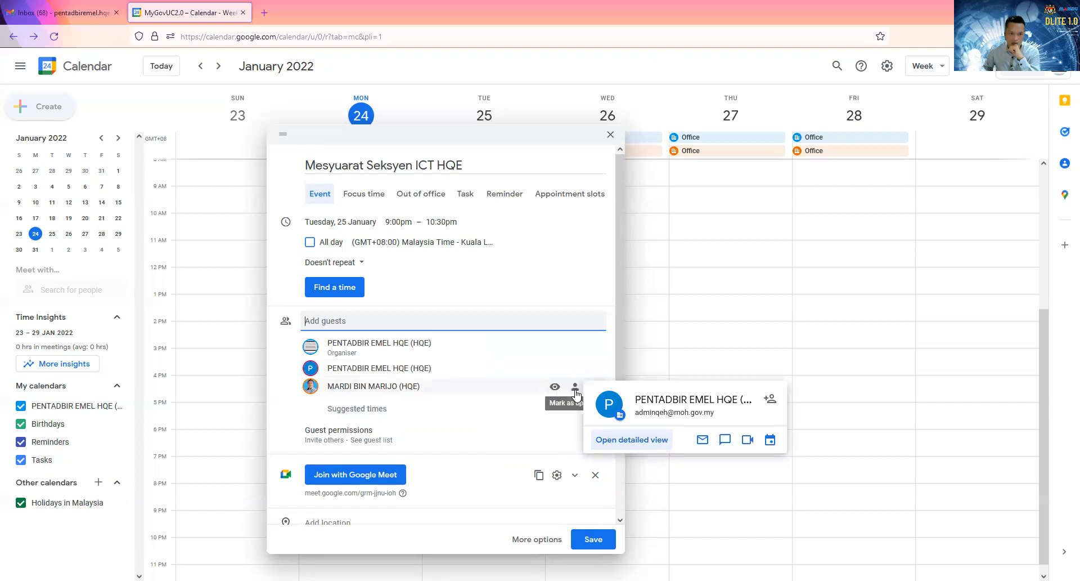
mouse_move(576, 394)
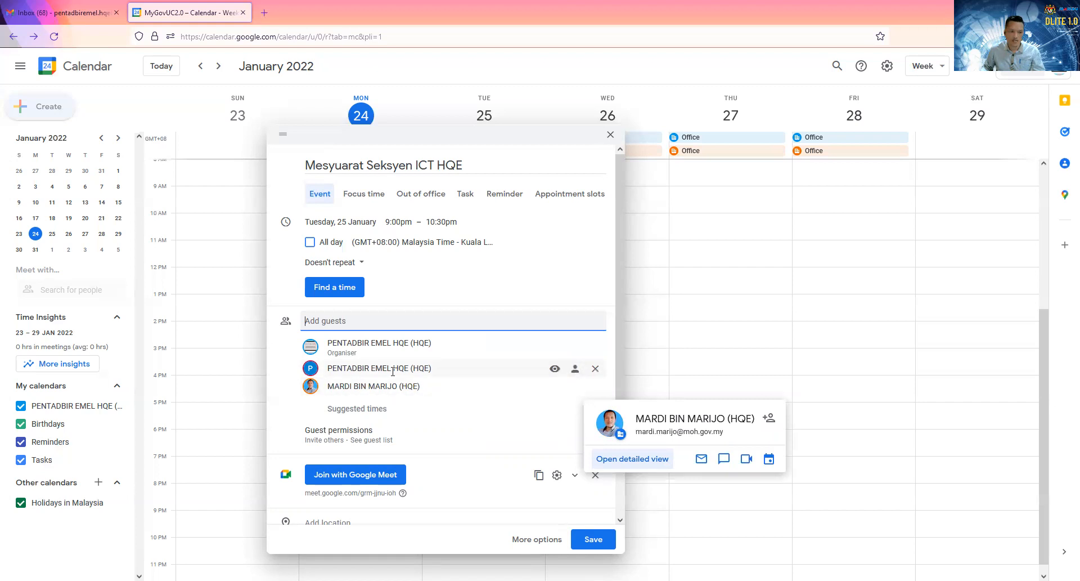
Step: Expand Guest permissions, leaving Modify event and Invite others unchecked and only See guest list allowed
scroll(392, 376, "down", 1)
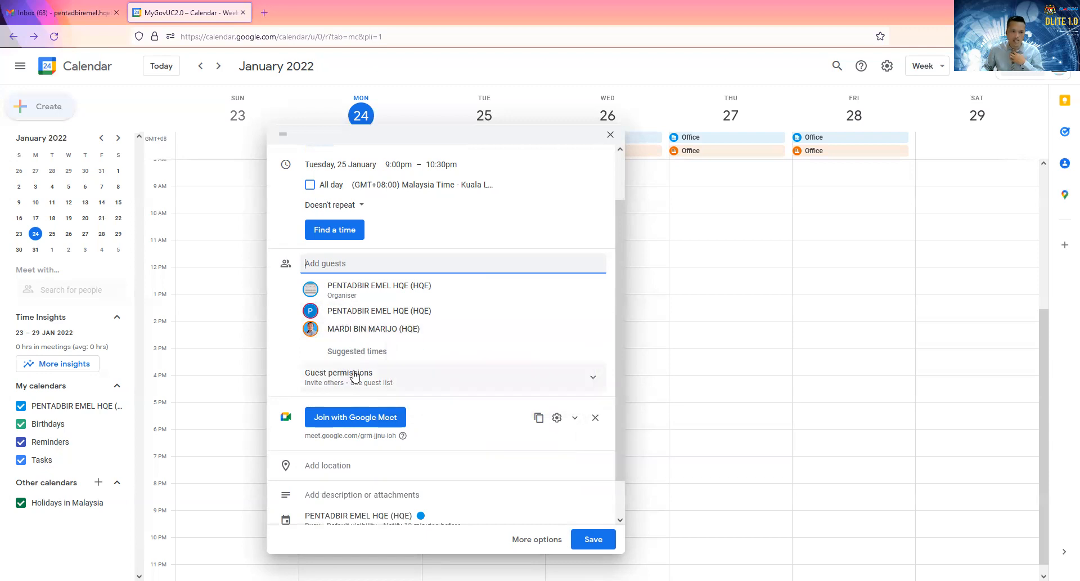
left_click(594, 381)
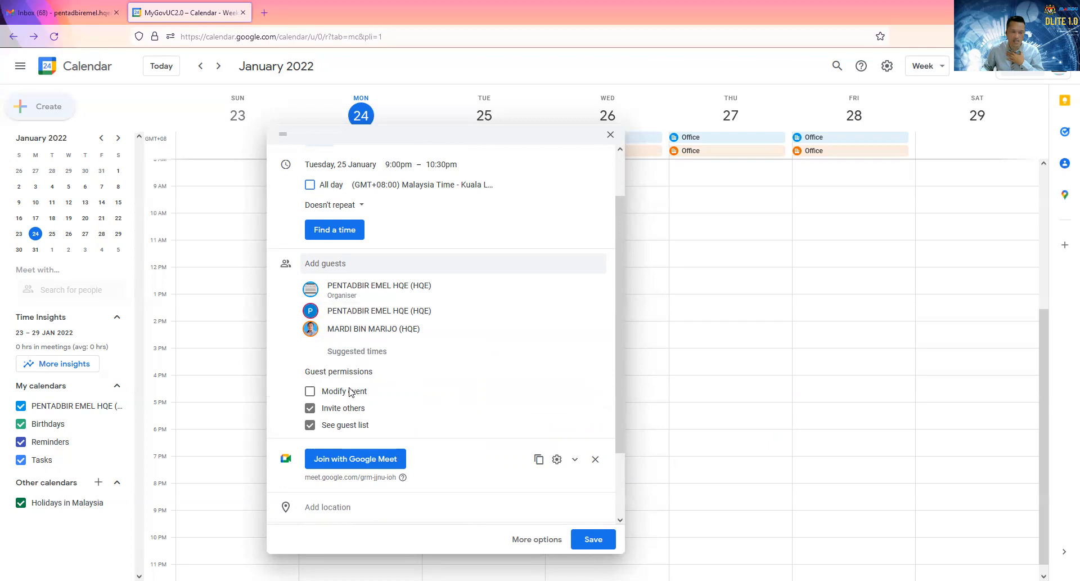
left_click(310, 391)
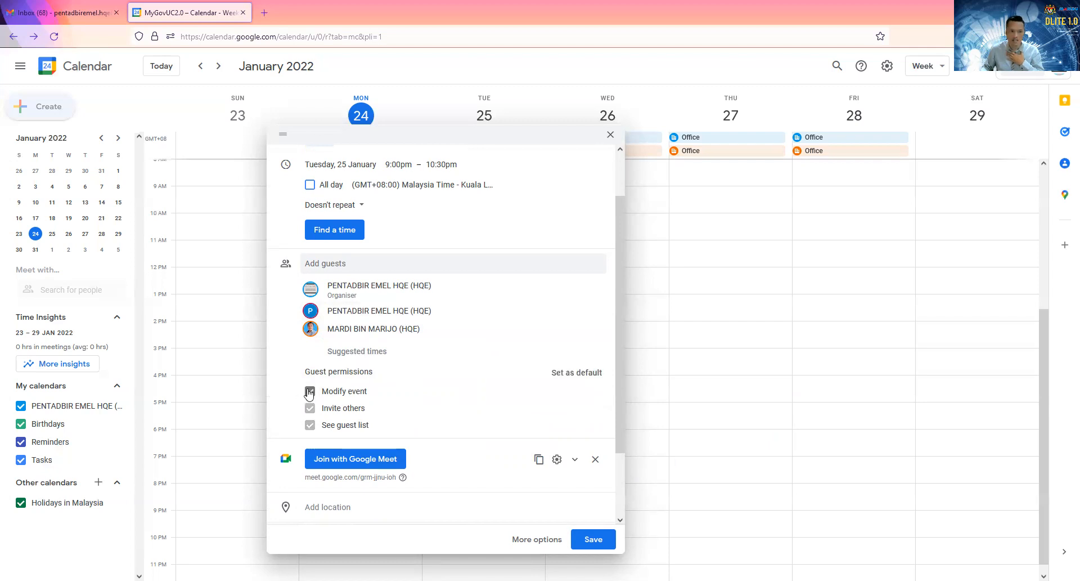
left_click(310, 392)
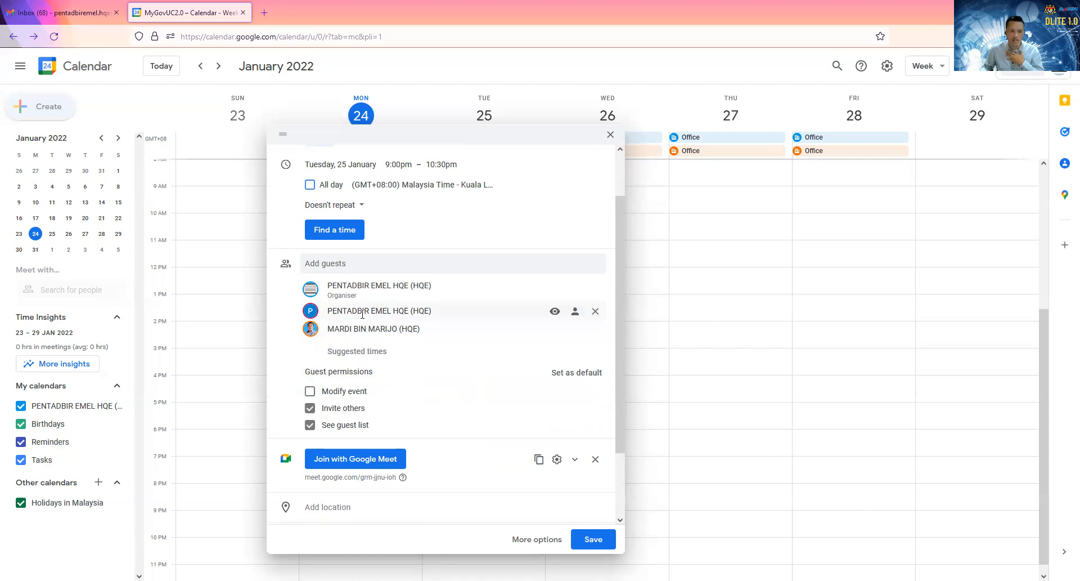
mouse_move(364, 311)
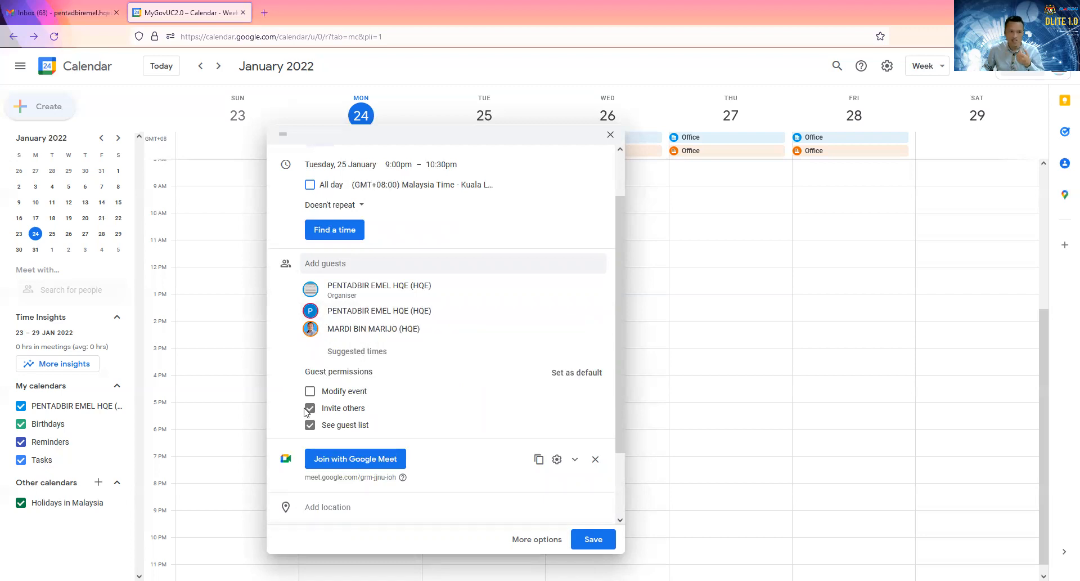
left_click(310, 412)
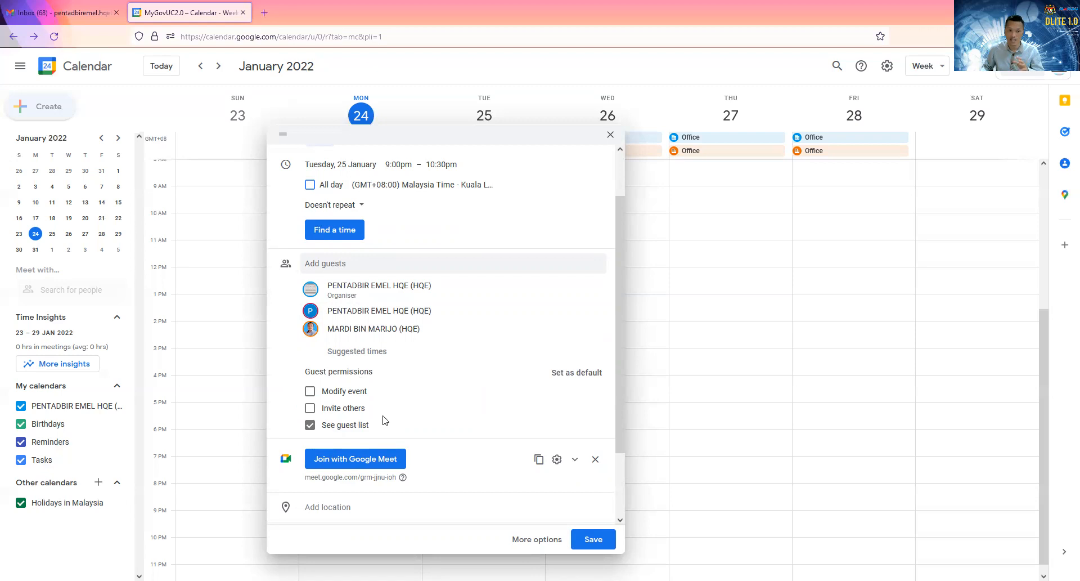
scroll(437, 430, "down", 3)
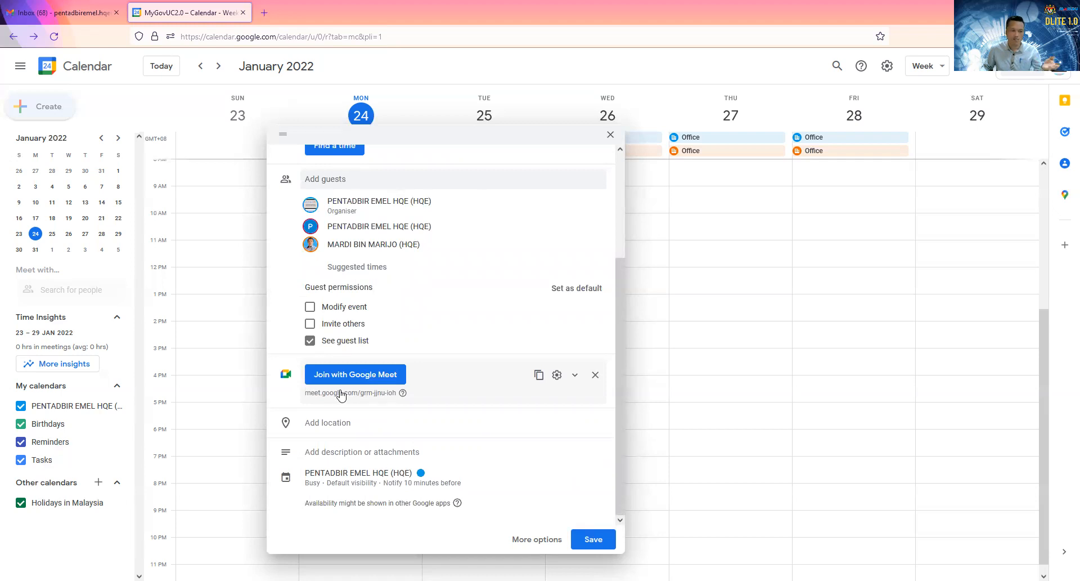
left_click(72, 12)
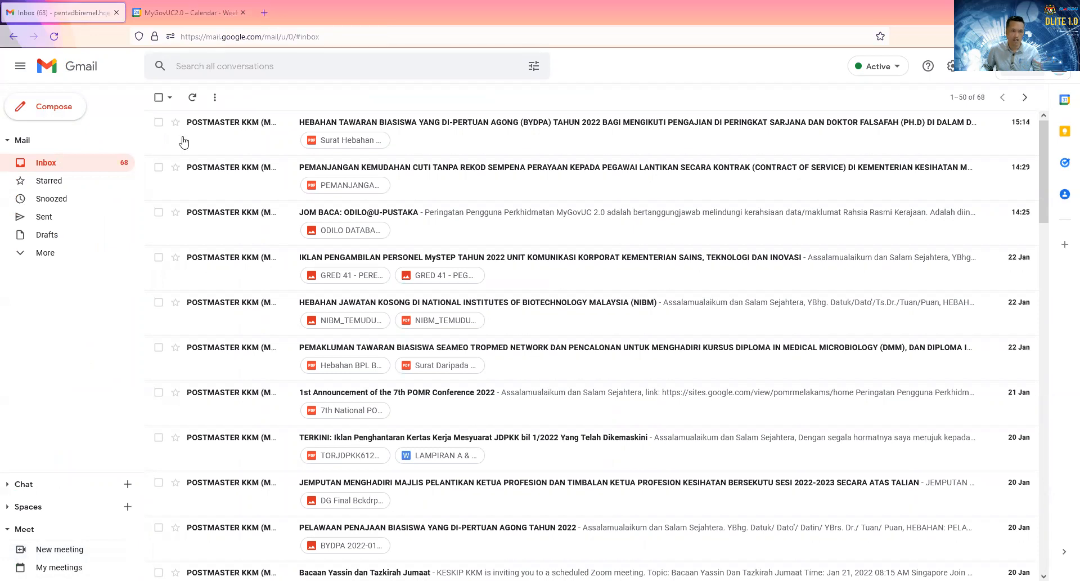
left_click(179, 12)
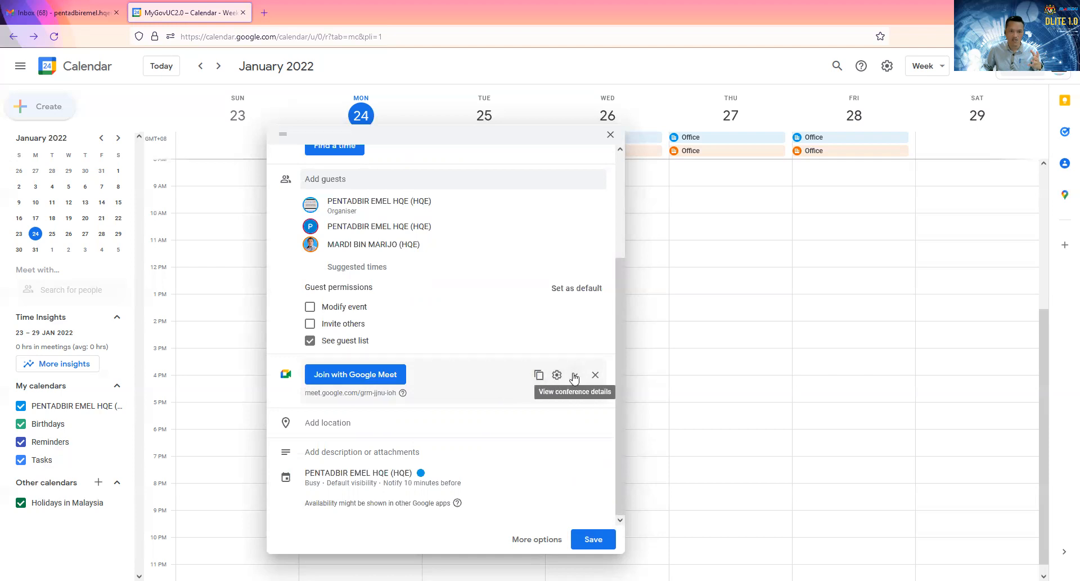
left_click(575, 375)
scroll(471, 409, "down", 1)
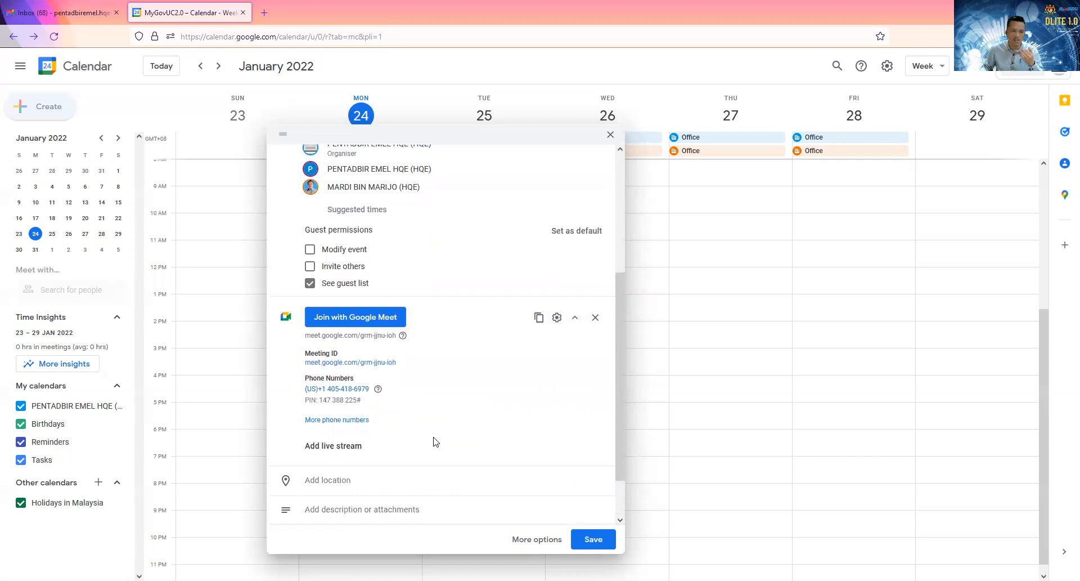
scroll(433, 441, "down", 1)
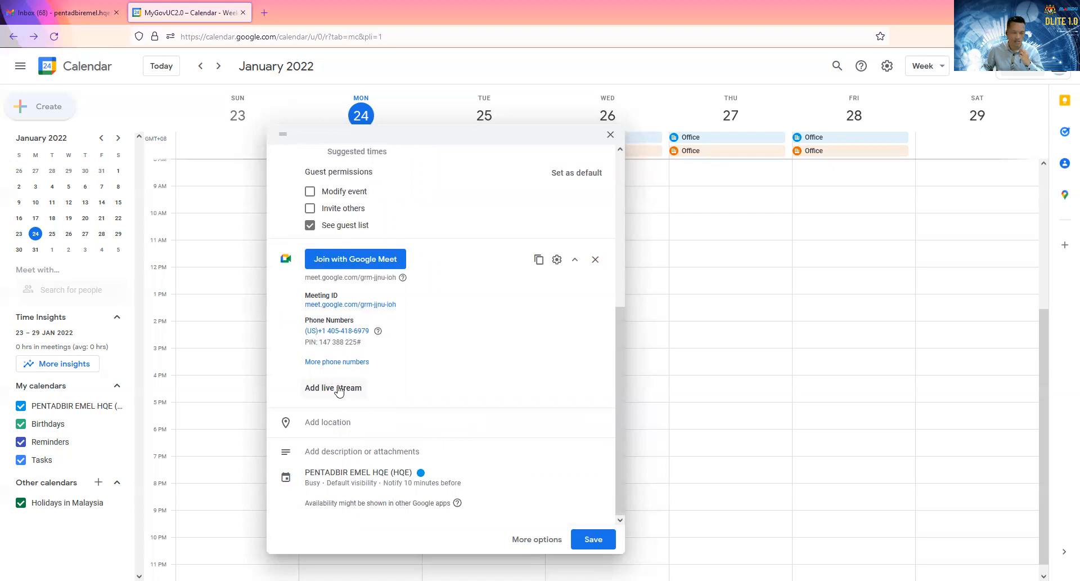
left_click(339, 388)
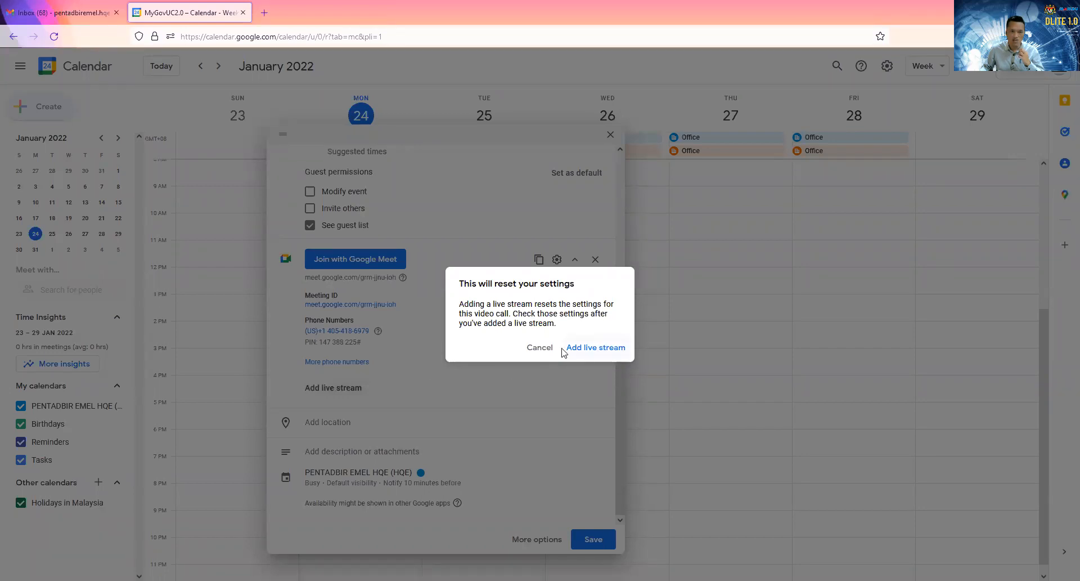
left_click(538, 349)
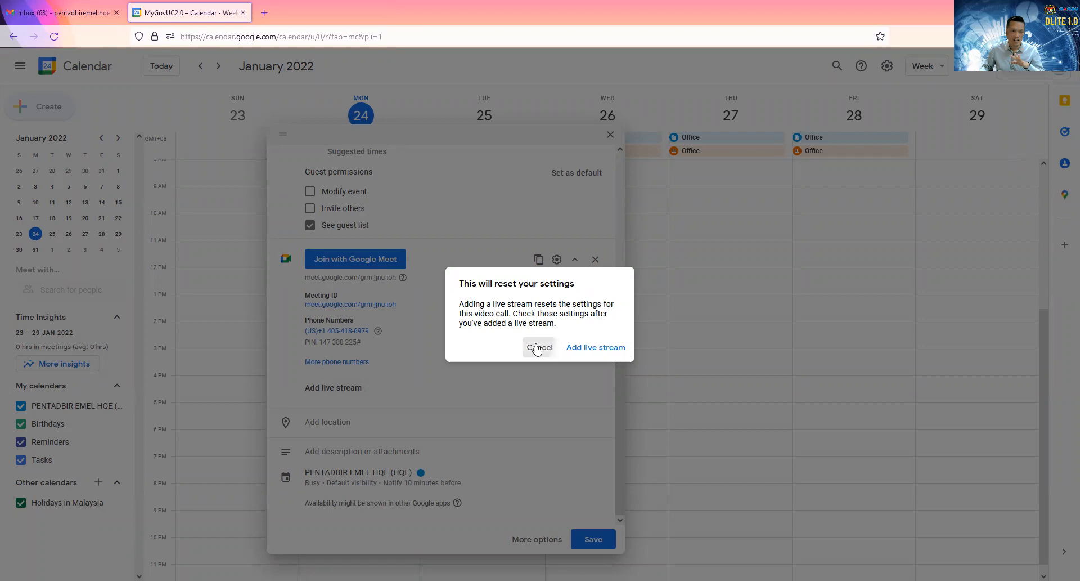
left_click(347, 421)
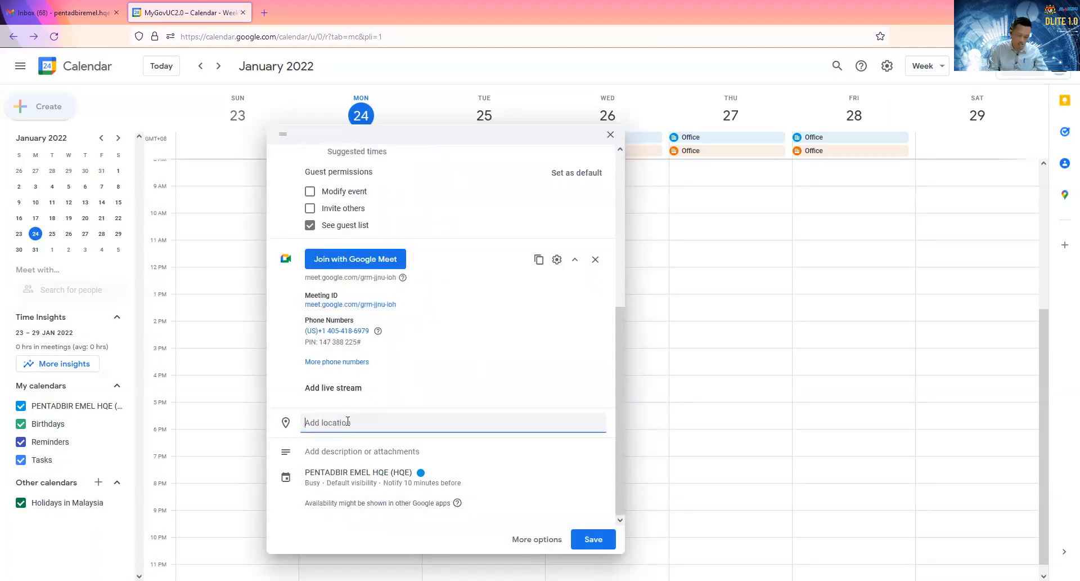
Step: Set location 'Bilik Mesyuarat Utama, HQE' and type an 'Agenda :' list: Ucapan Pengerusi, Laporan Unit Ketua-ketua Unit
type("Bilik Mesy")
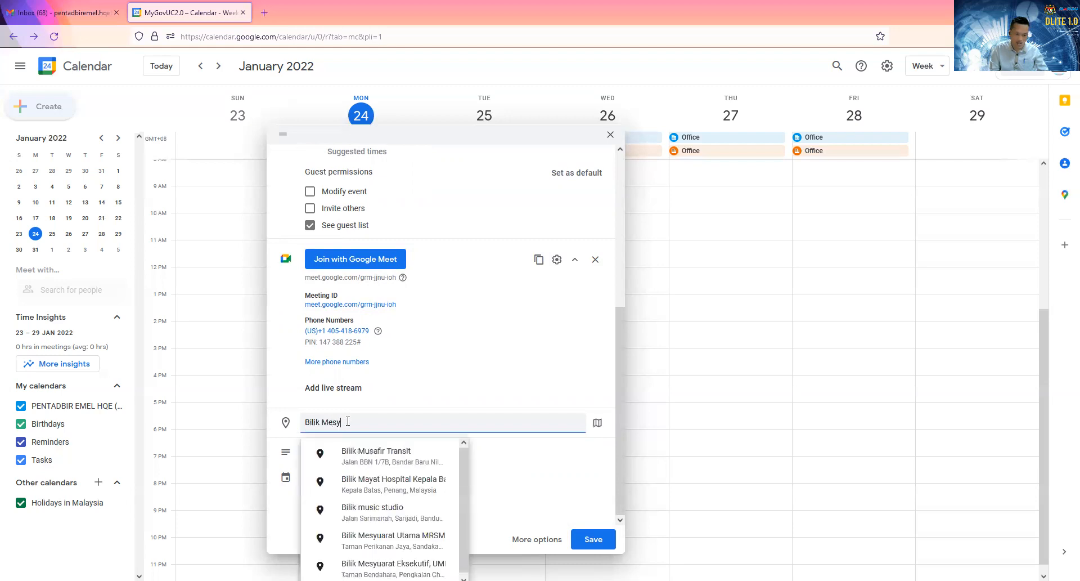
type("uarat Utama")
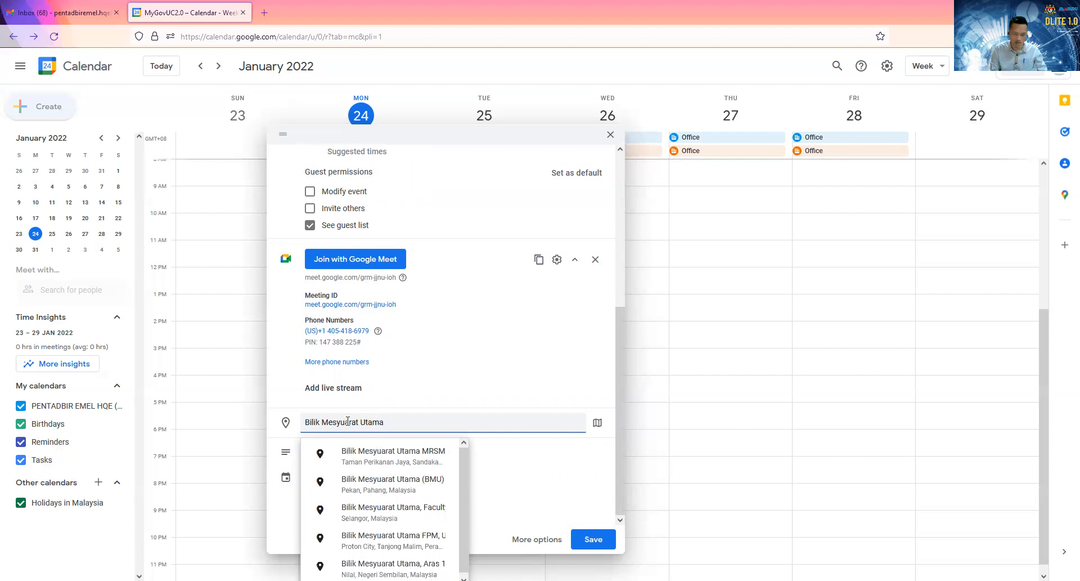
type(", HQE")
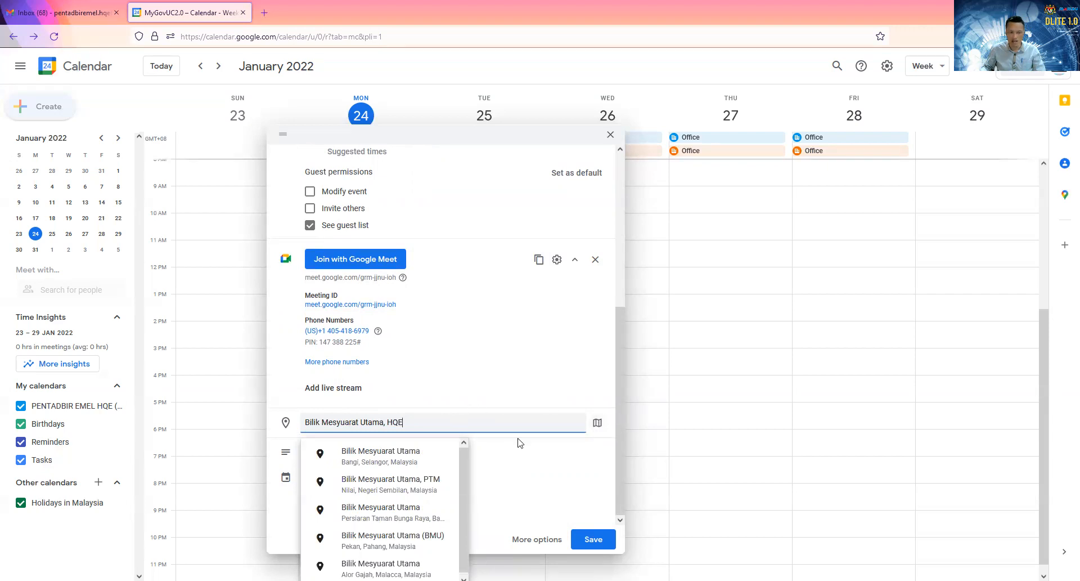
left_click(529, 450)
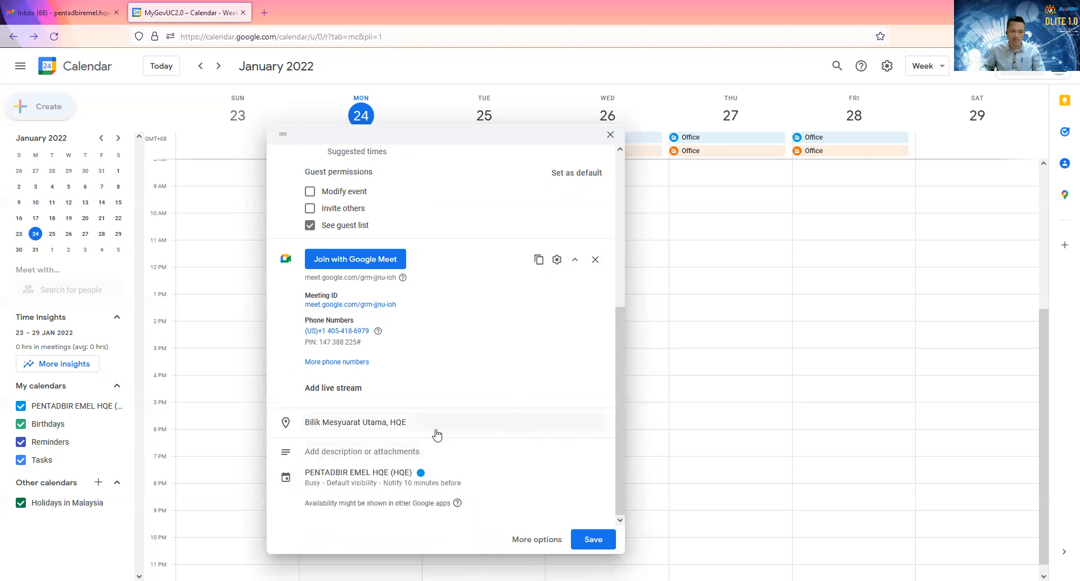
left_click(342, 452)
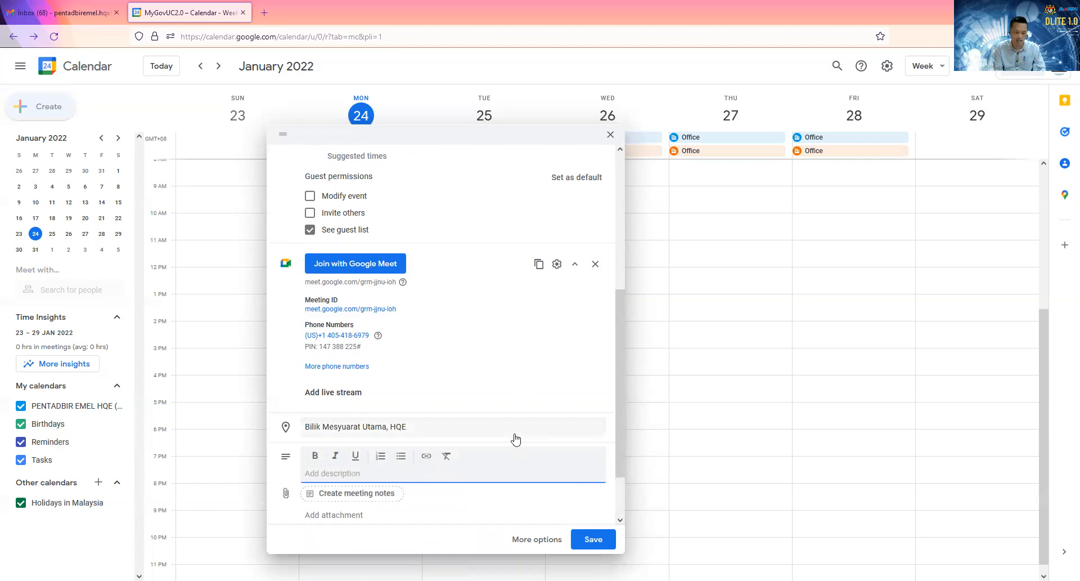
type("Agenda :")
key("Return")
type("1. Ucapan Penger")
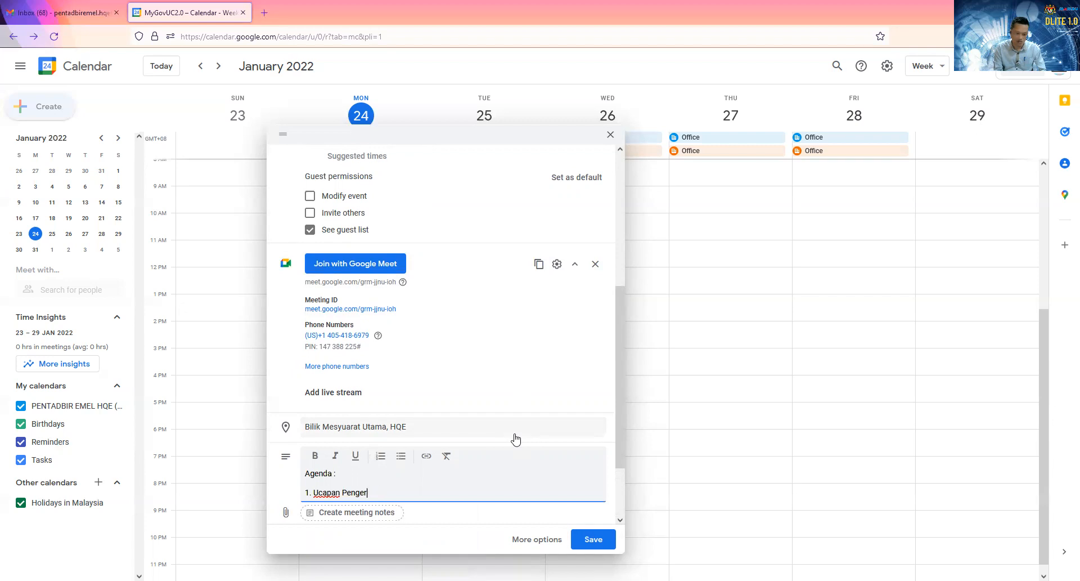
type("usi")
key("Return")
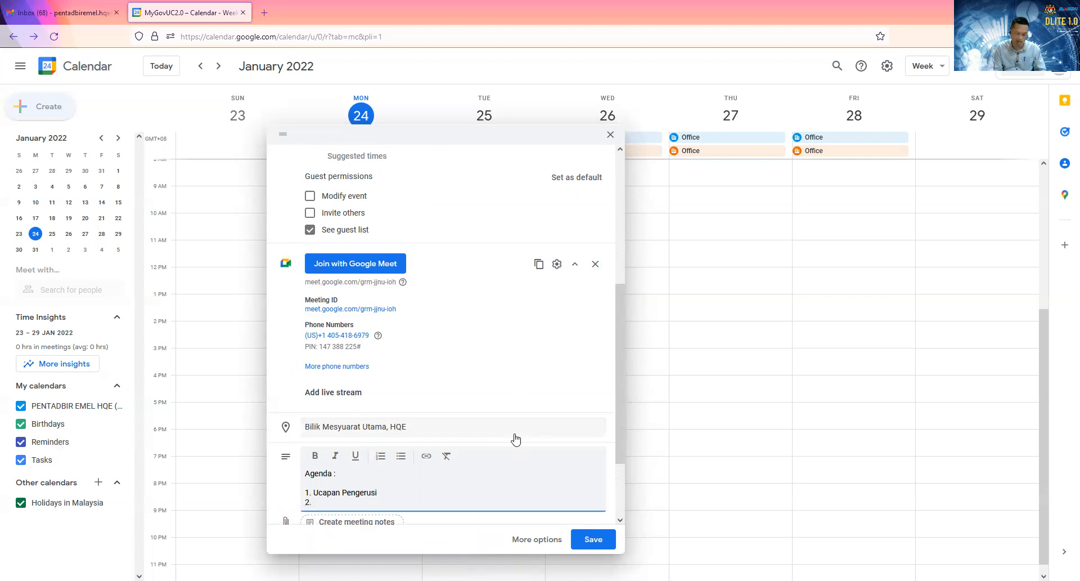
type("2. Laporan Unit")
type(" Ke")
type("tua-ketua Unit")
key("Return")
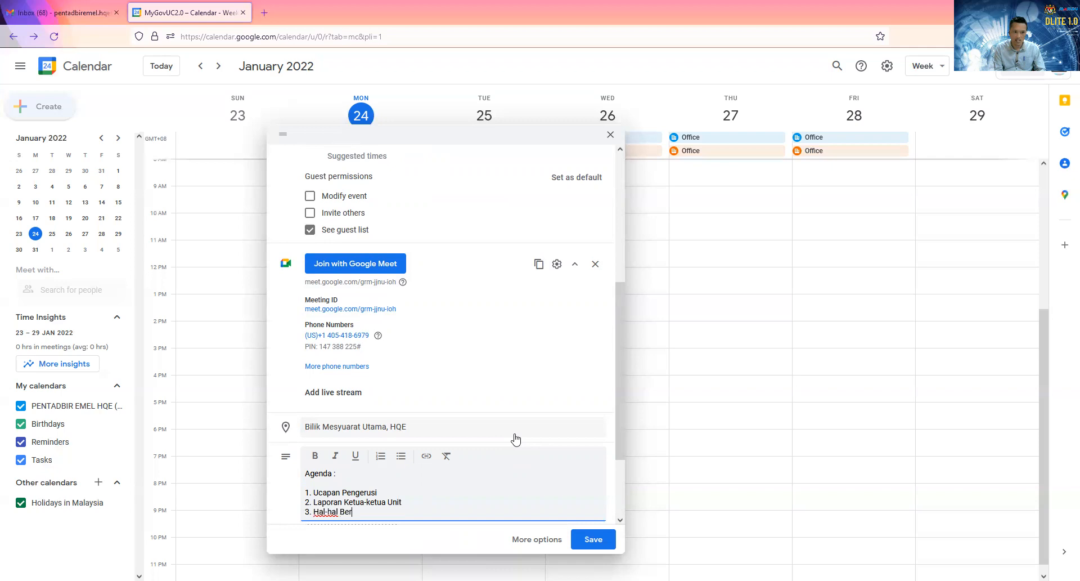
key("Return")
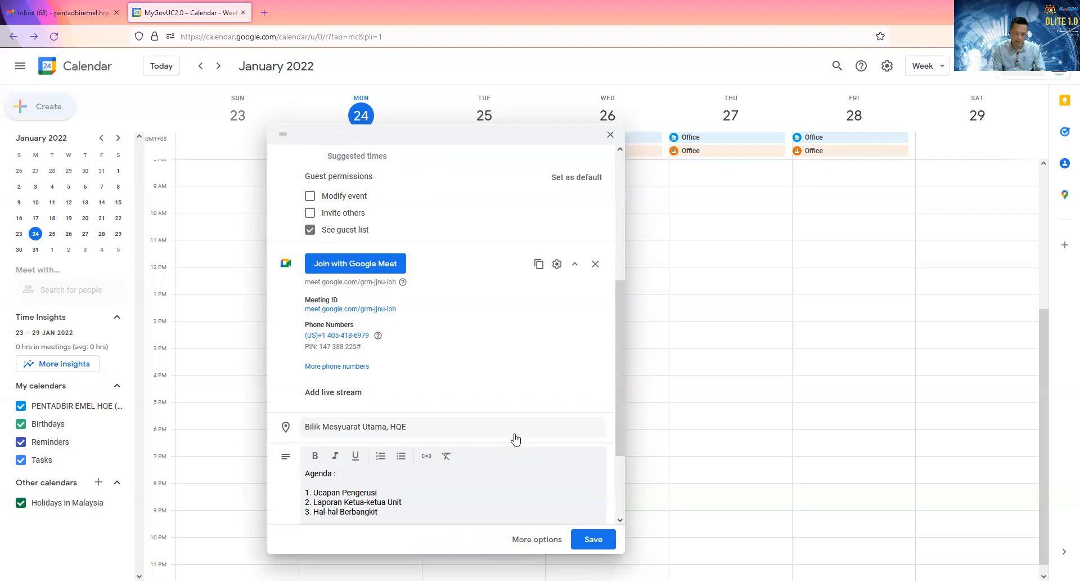
type("4. Hal-hal- Lain")
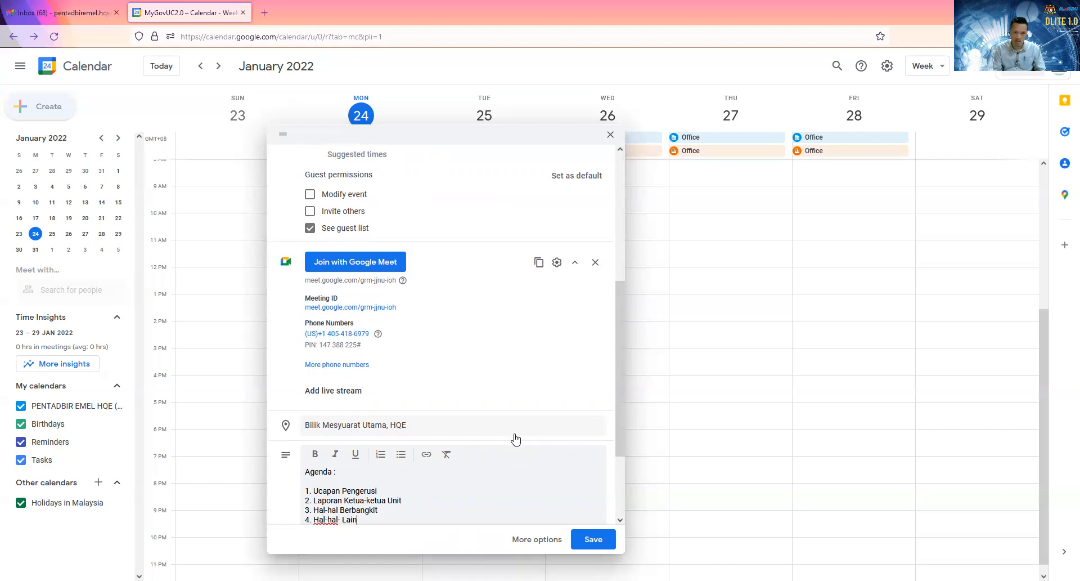
scroll(540, 422, "down", 2)
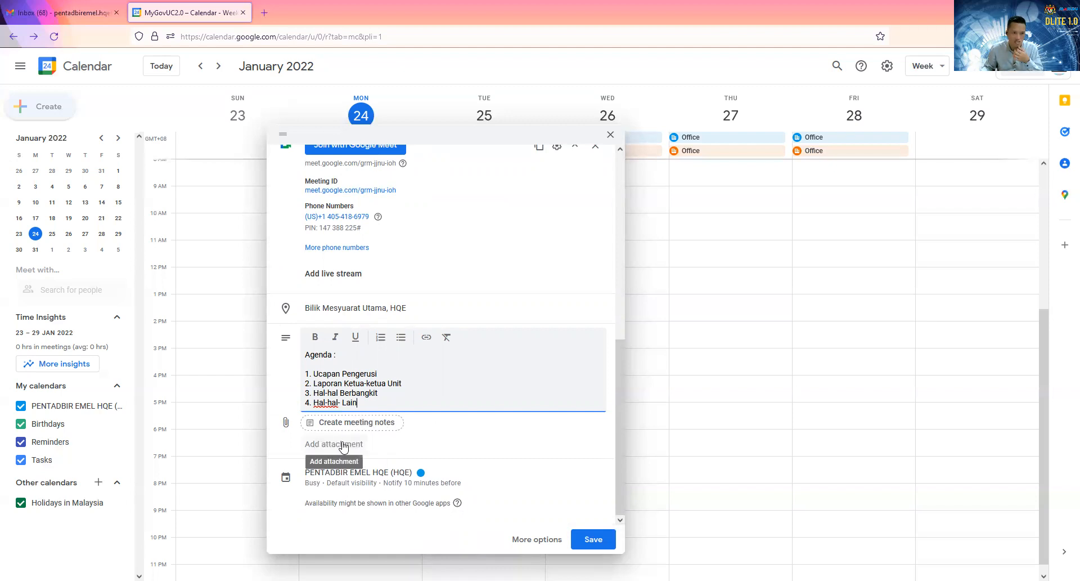
Step: Start an event attachment and browse the computer from the Drive picker's Upload page
left_click(346, 446)
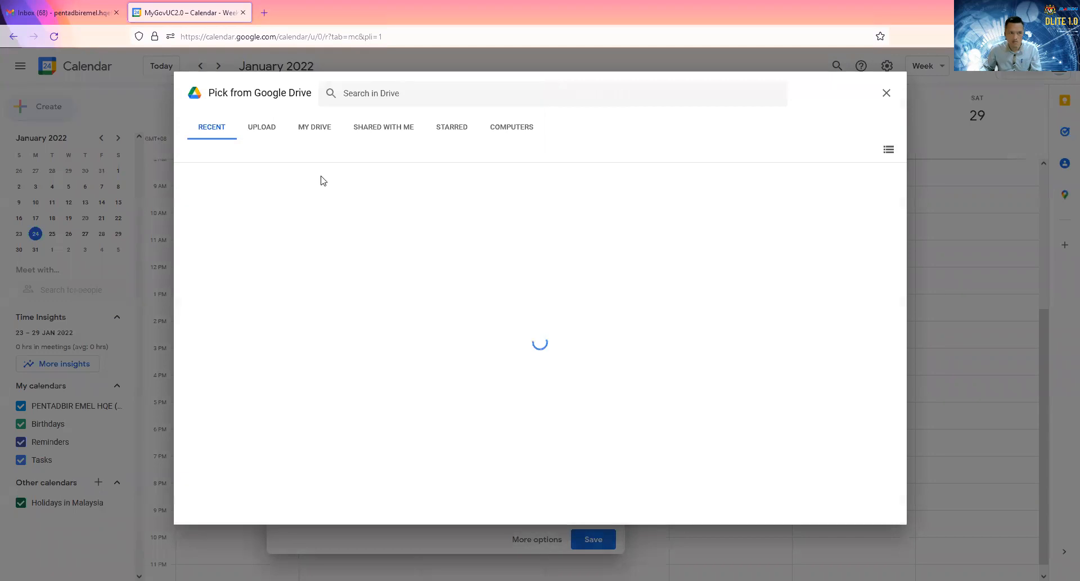
left_click(267, 131)
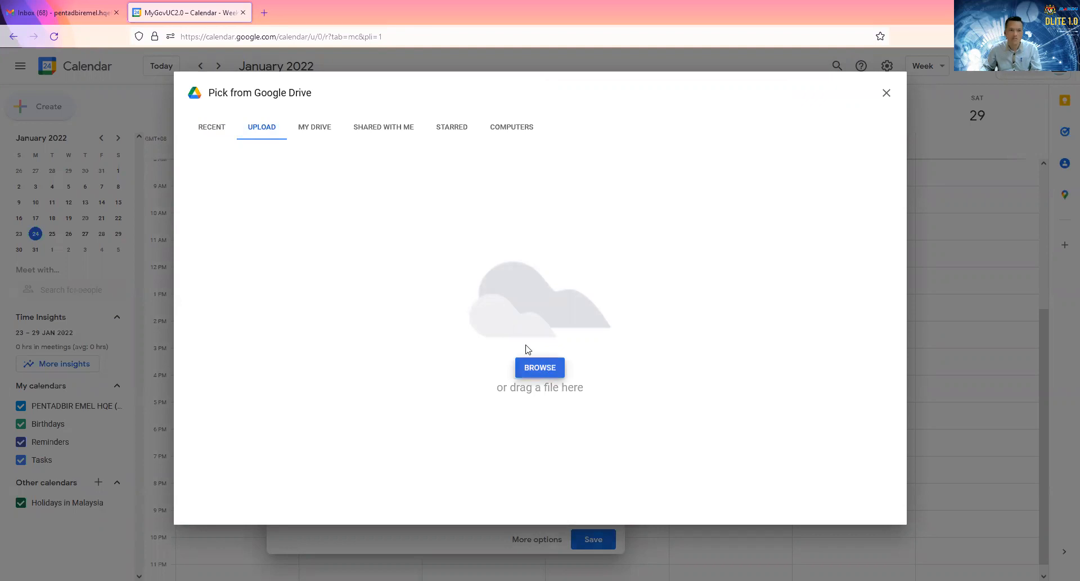
left_click(535, 364)
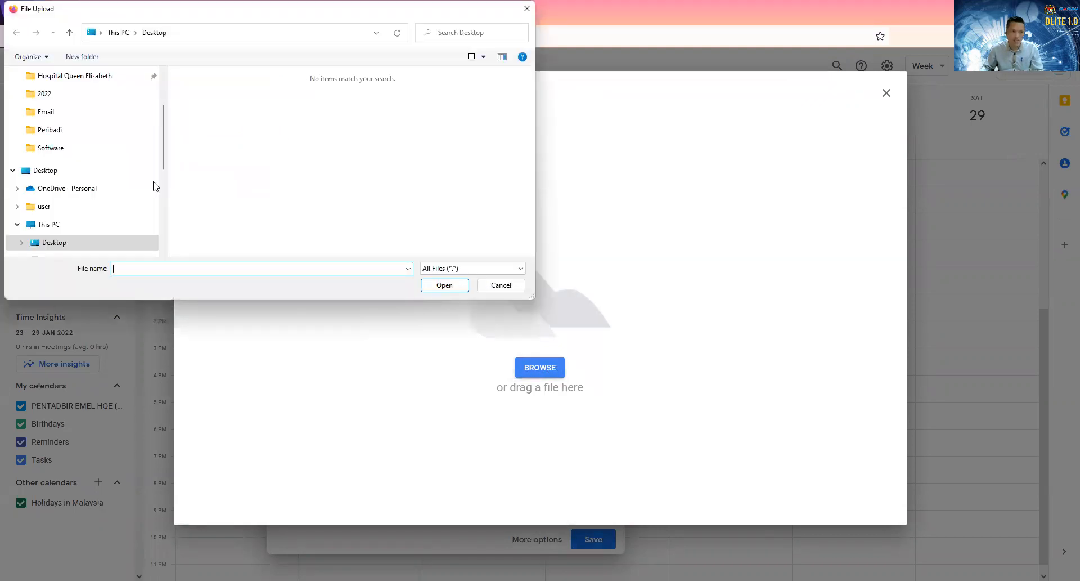
Step: Go to DATA (D:) > Hospital Queen Elizabeth > 2022 and upload Unit Operasi ICT.pptx
left_click(45, 93)
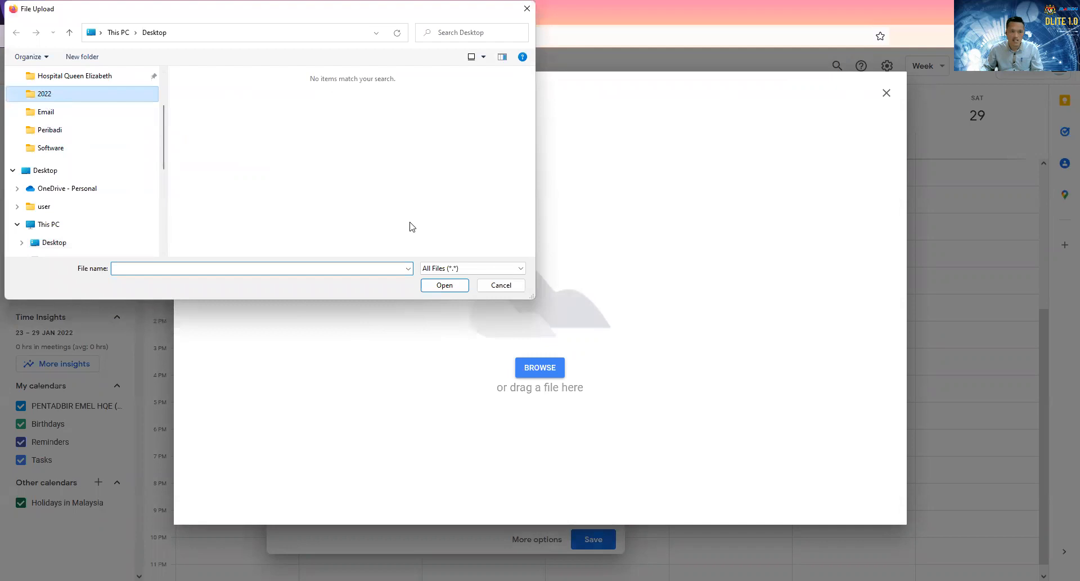
left_click(649, 304)
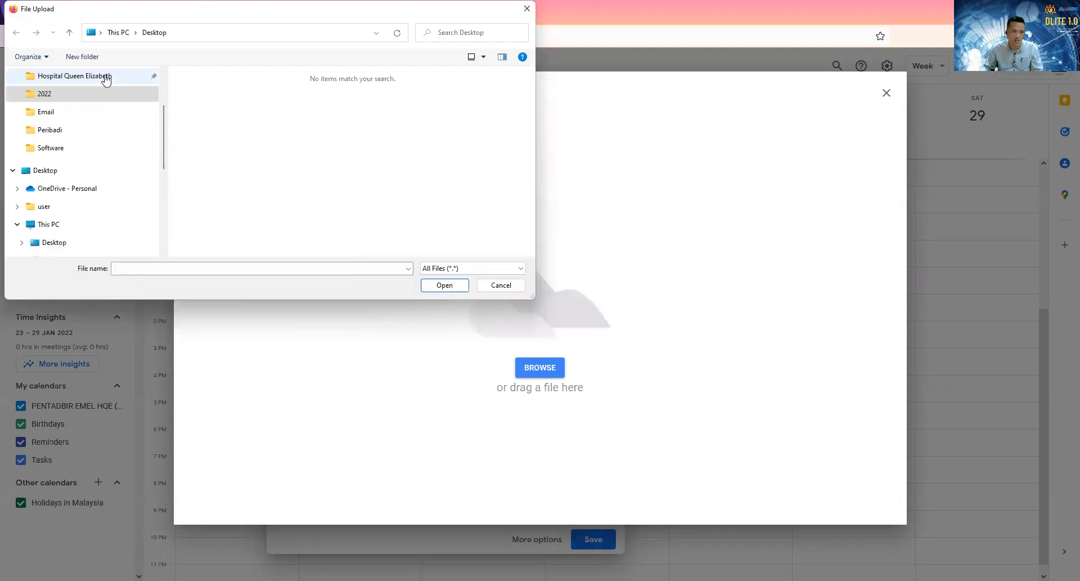
scroll(76, 185, "down", 3)
left_click(76, 184)
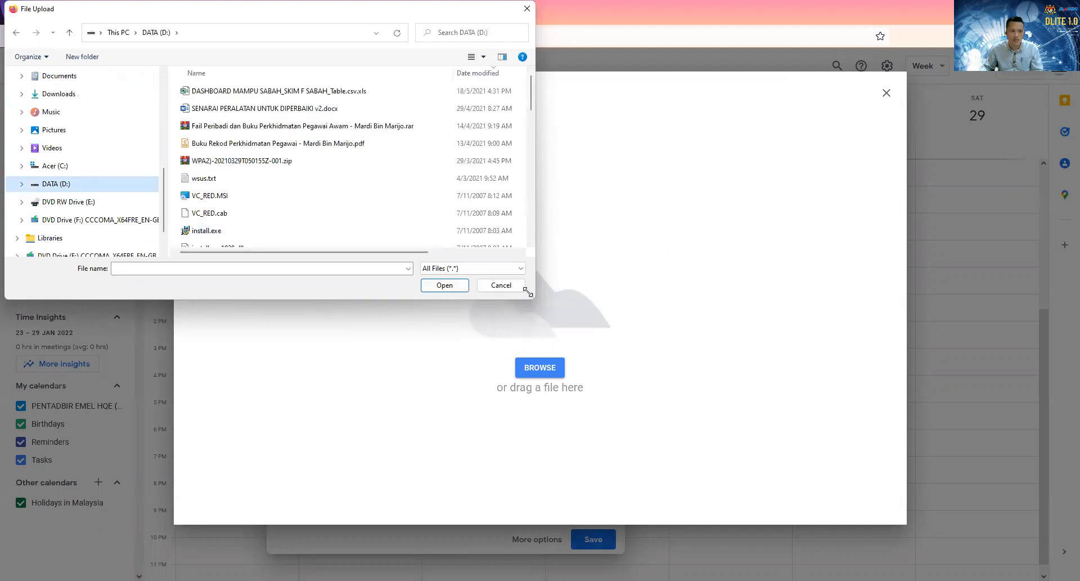
left_click_drag(527, 291, 567, 350)
scroll(320, 241, "down", 9)
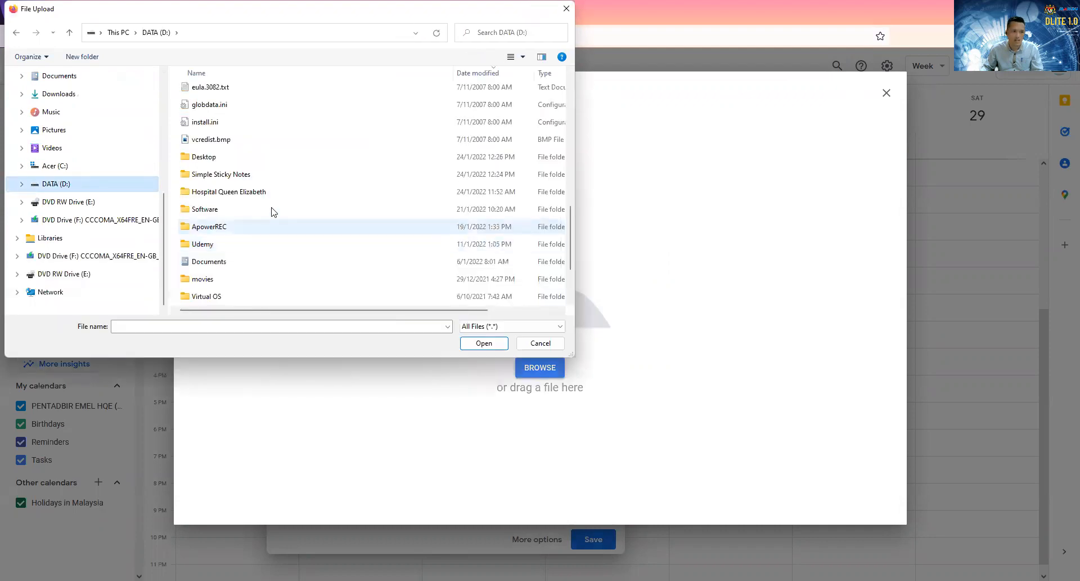
double_click(233, 191)
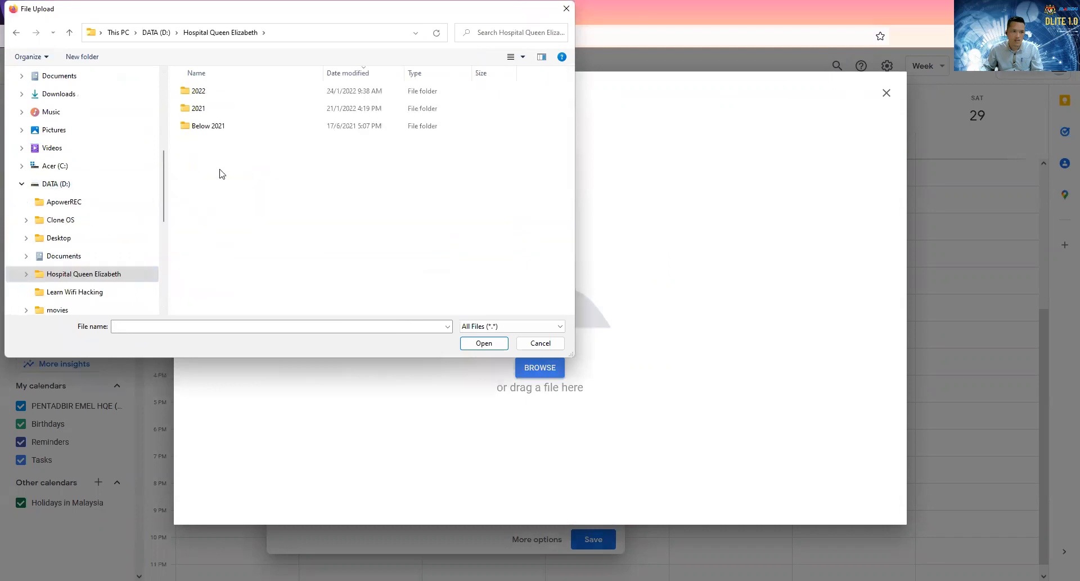
double_click(199, 92)
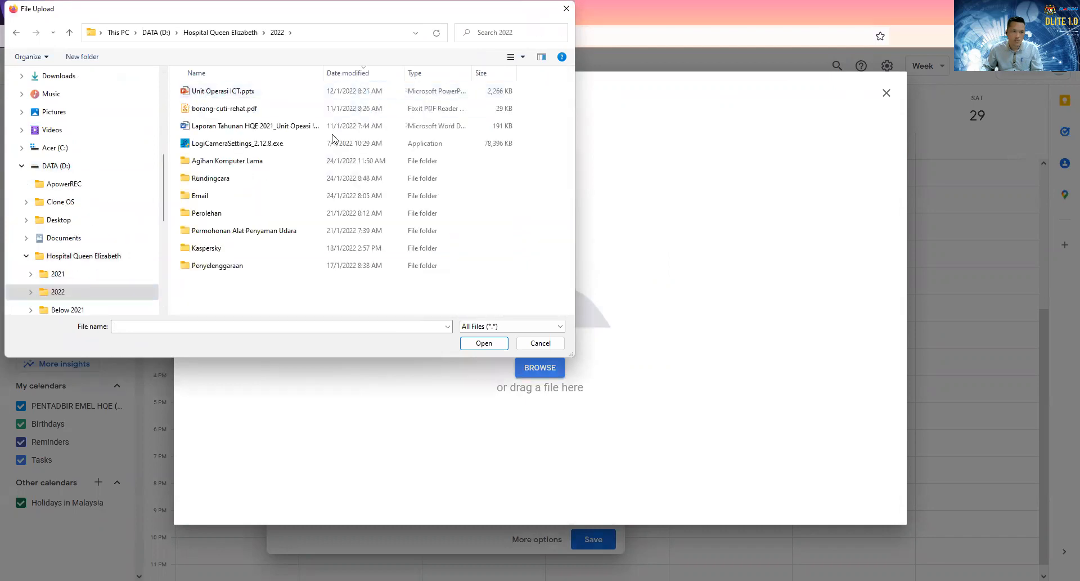
left_click(238, 92)
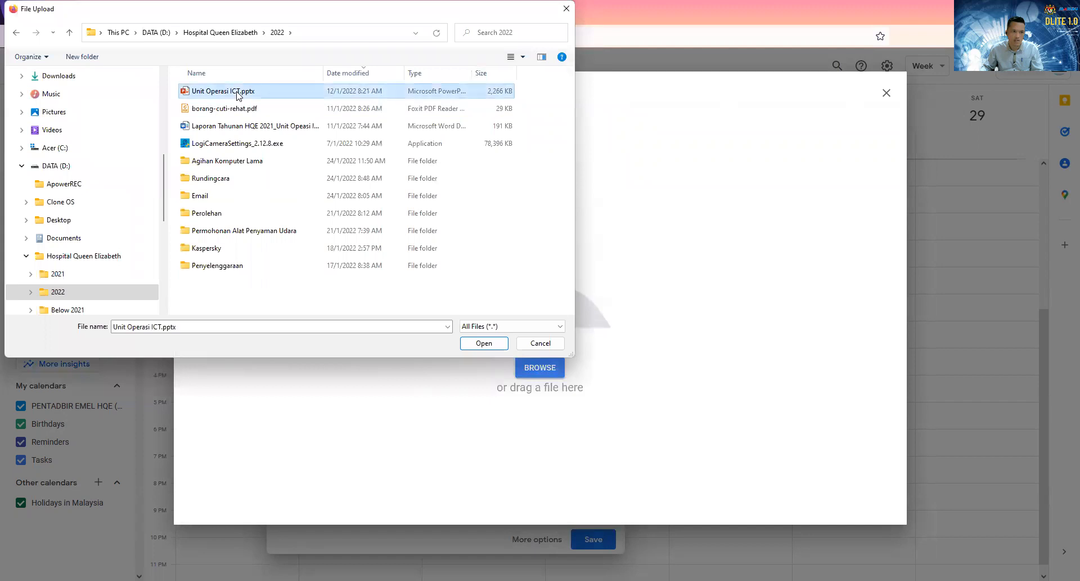
double_click(238, 92)
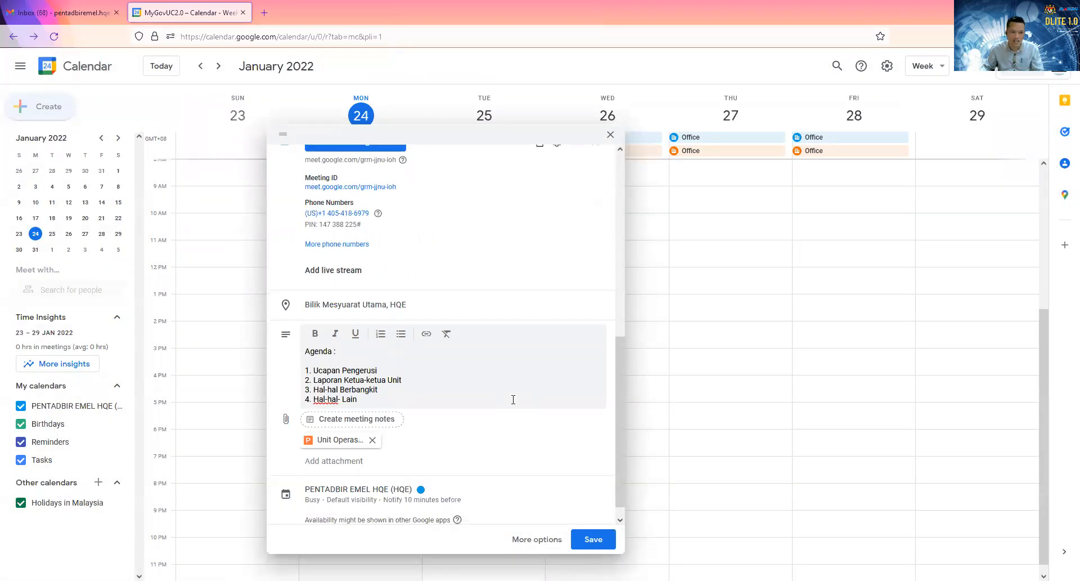
Step: Remove the 'Notes – Mesyuarat Se…' document so only Unit Operasi ICT stays attached
scroll(513, 399, "down", 1)
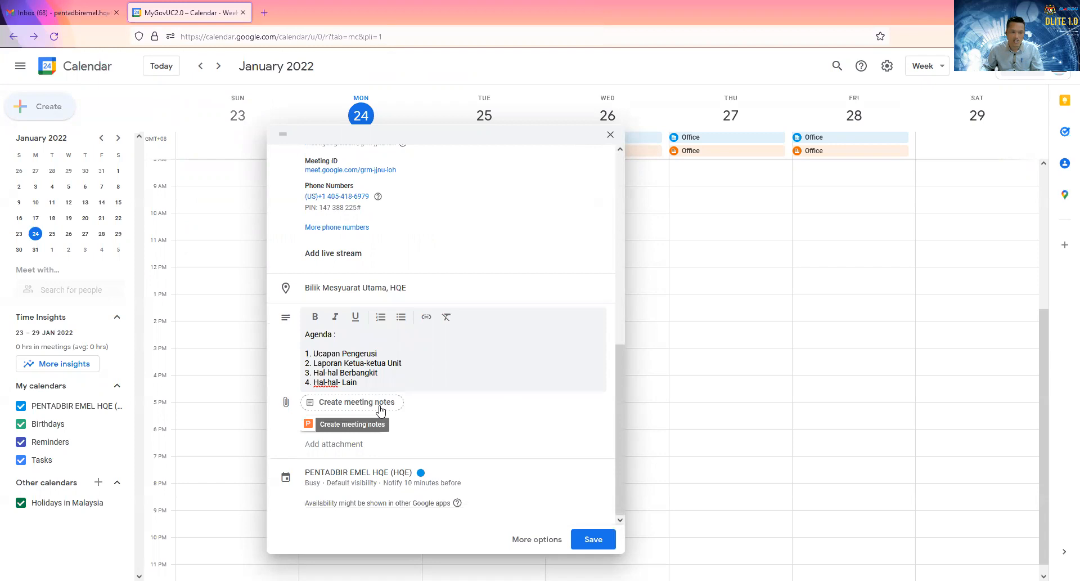
left_click(381, 405)
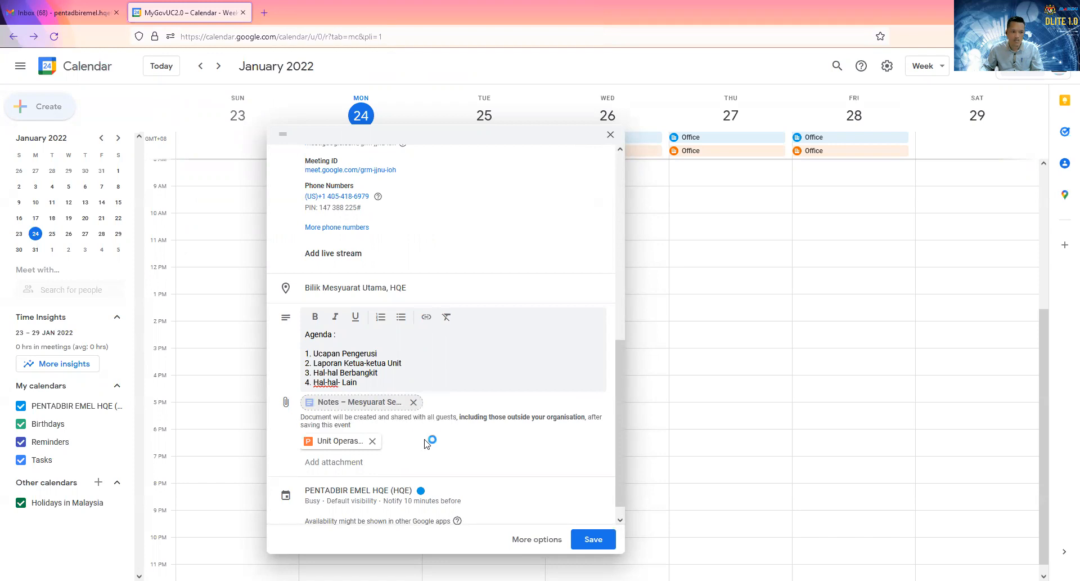
left_click(414, 403)
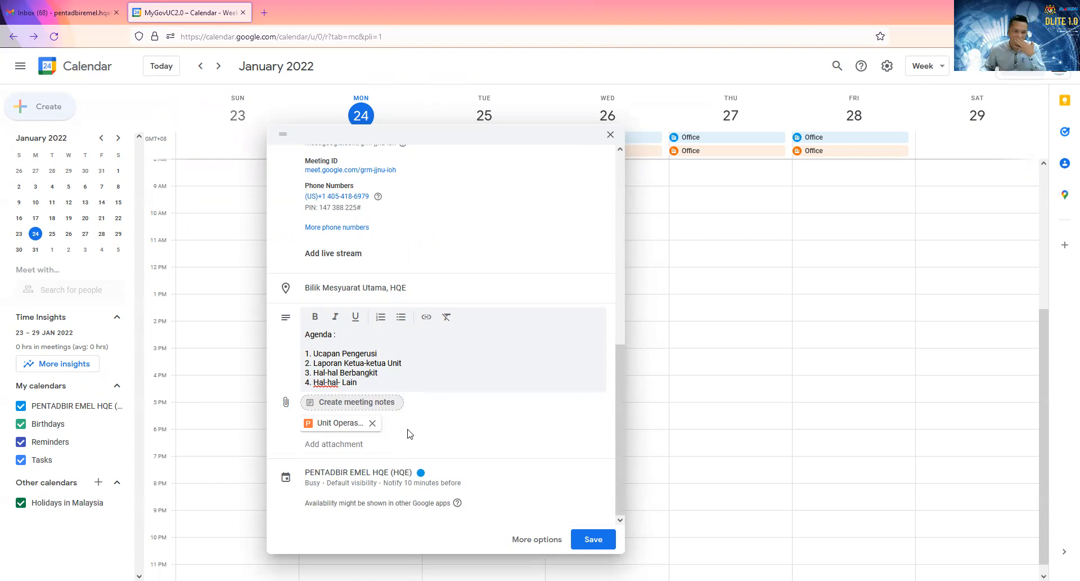
scroll(408, 433, "up", 10)
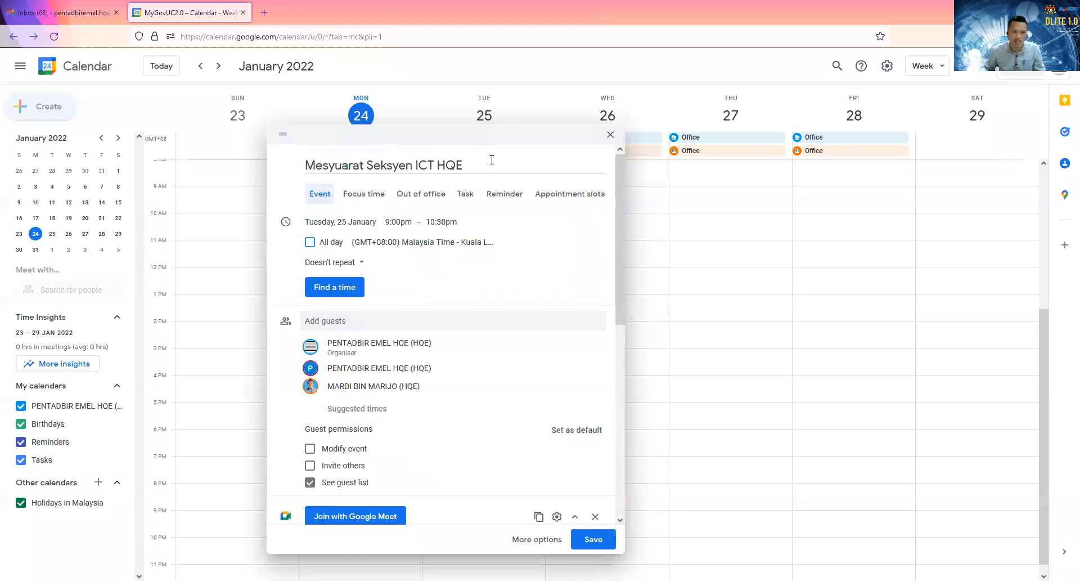
left_click(493, 163)
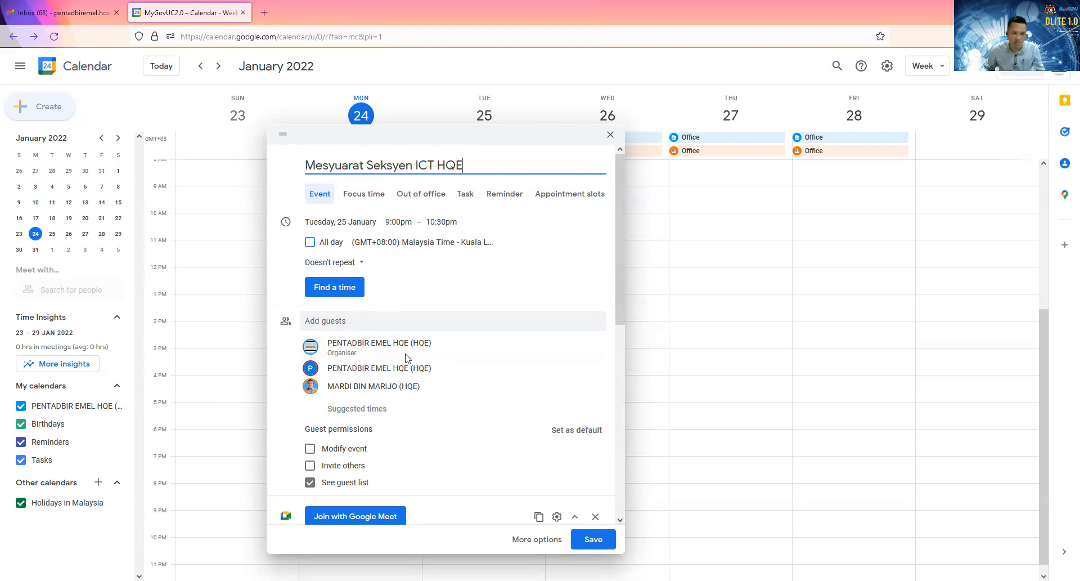
scroll(355, 396, "down", 2)
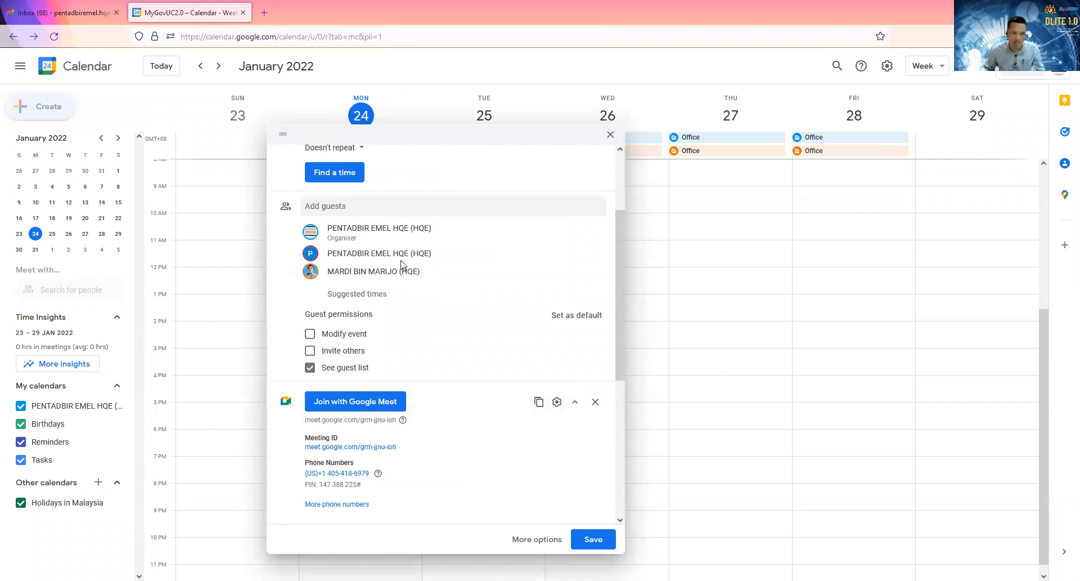
scroll(346, 373, "down", 2)
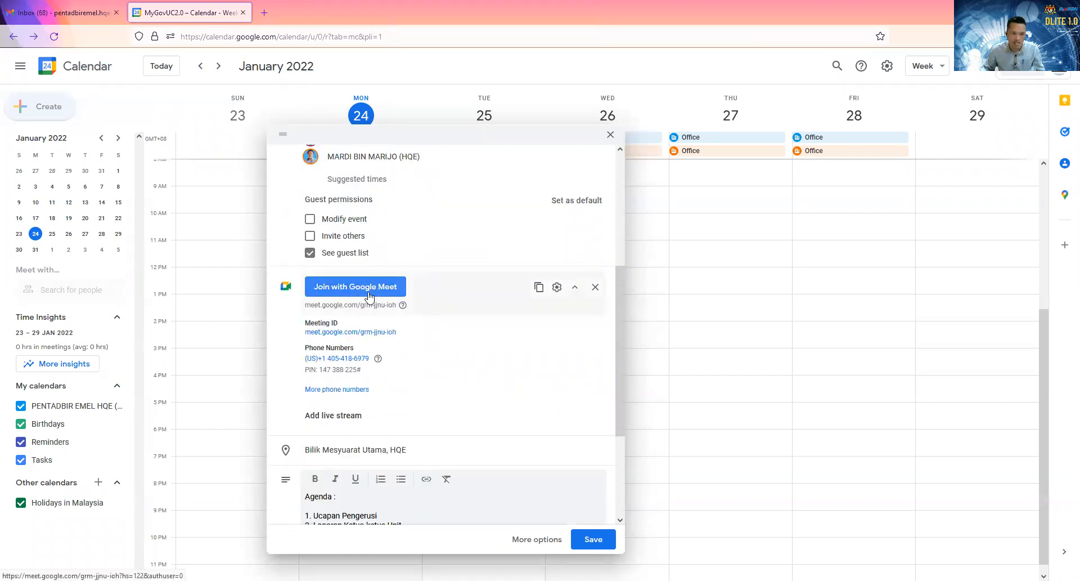
scroll(355, 293, "down", 3)
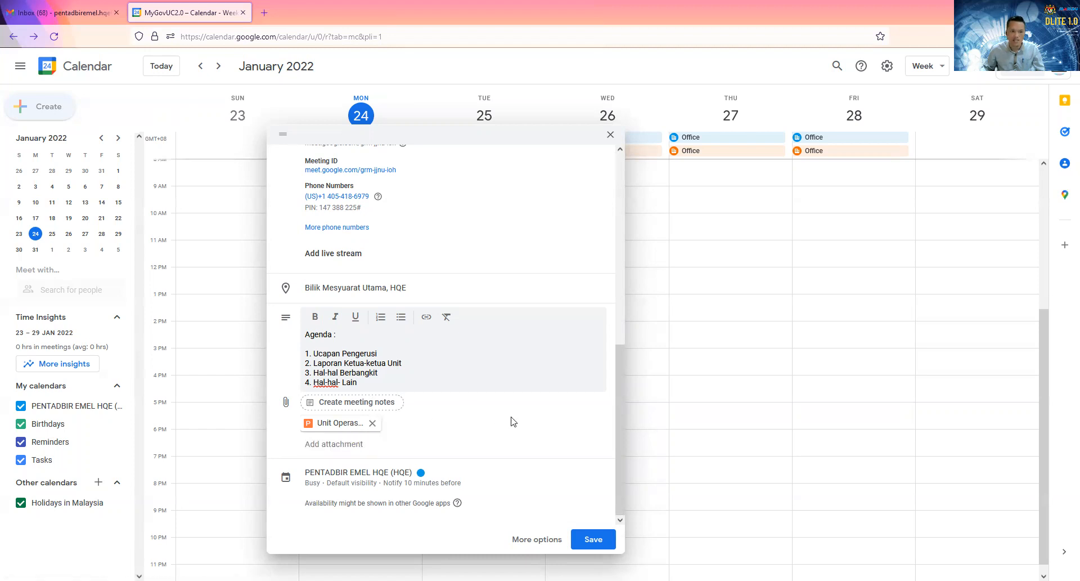
Step: Change the event colour from blue to Tomato red
left_click(422, 475)
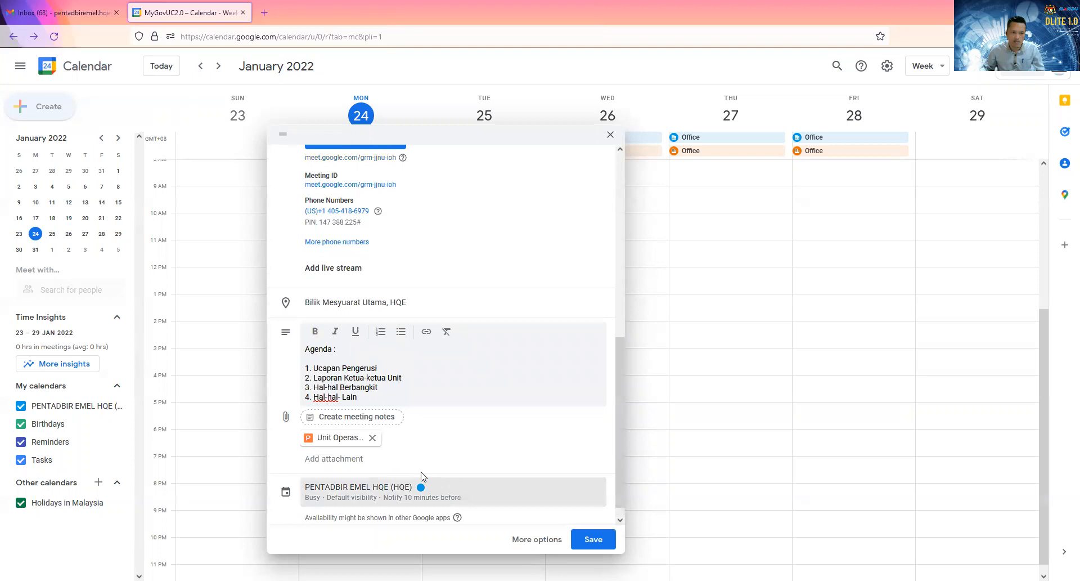
left_click(445, 432)
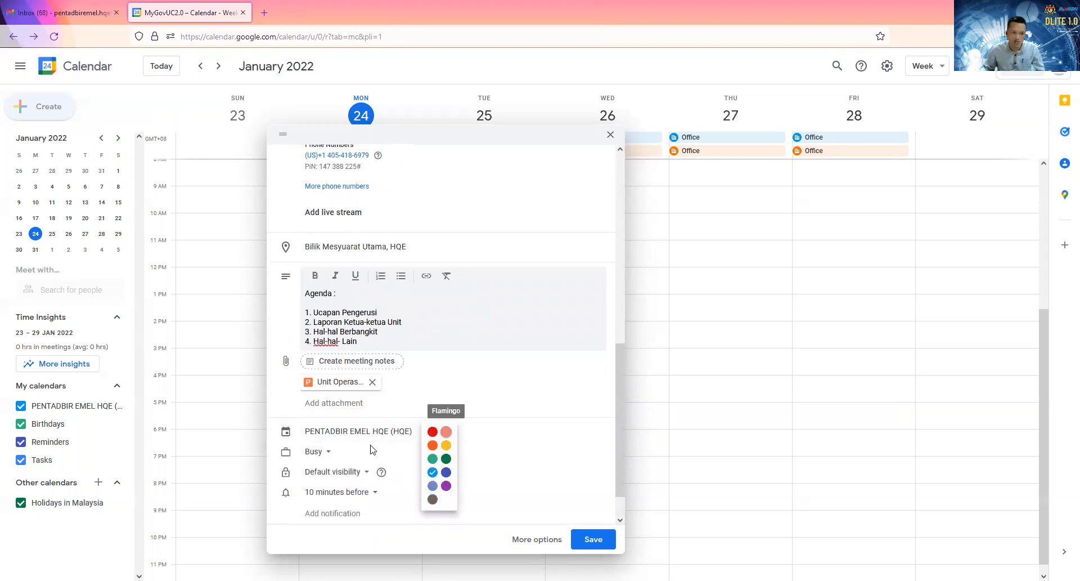
left_click(432, 431)
scroll(456, 462, "down", 1)
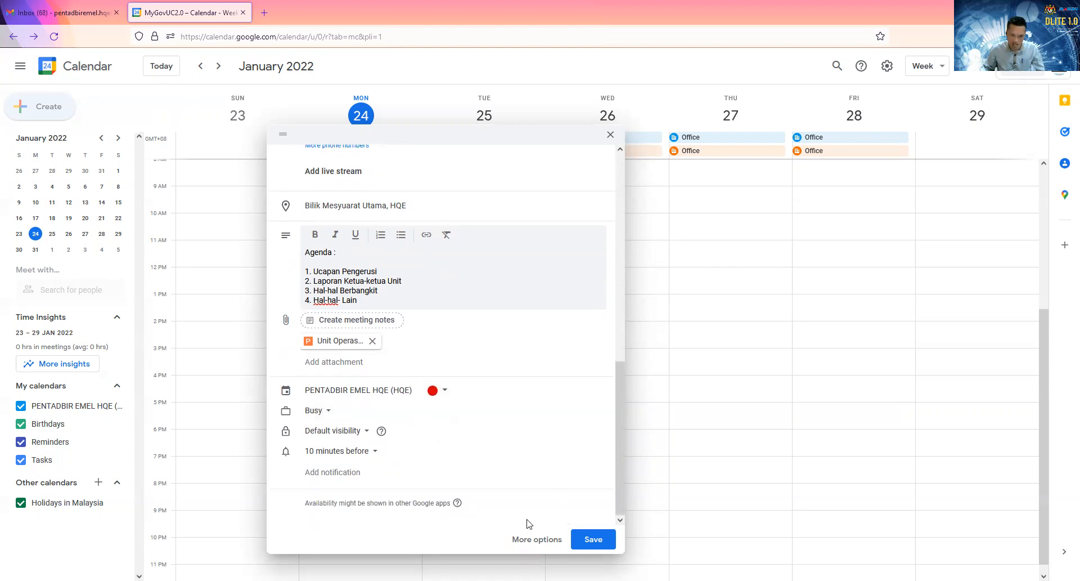
Step: In the full event editor, set one reminder to 1 day and a second to 30 minutes
left_click(533, 540)
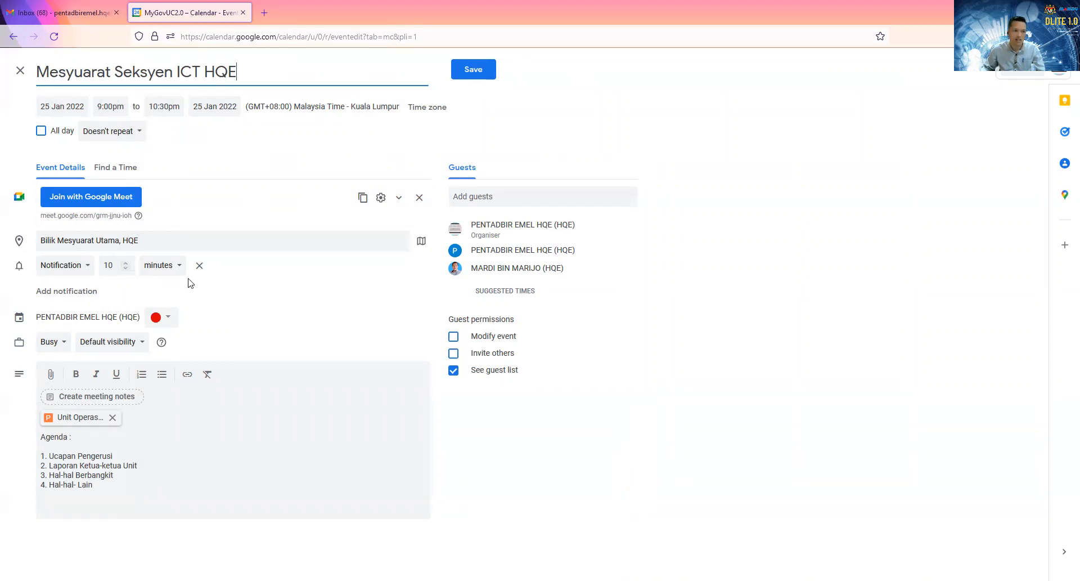
left_click(71, 296)
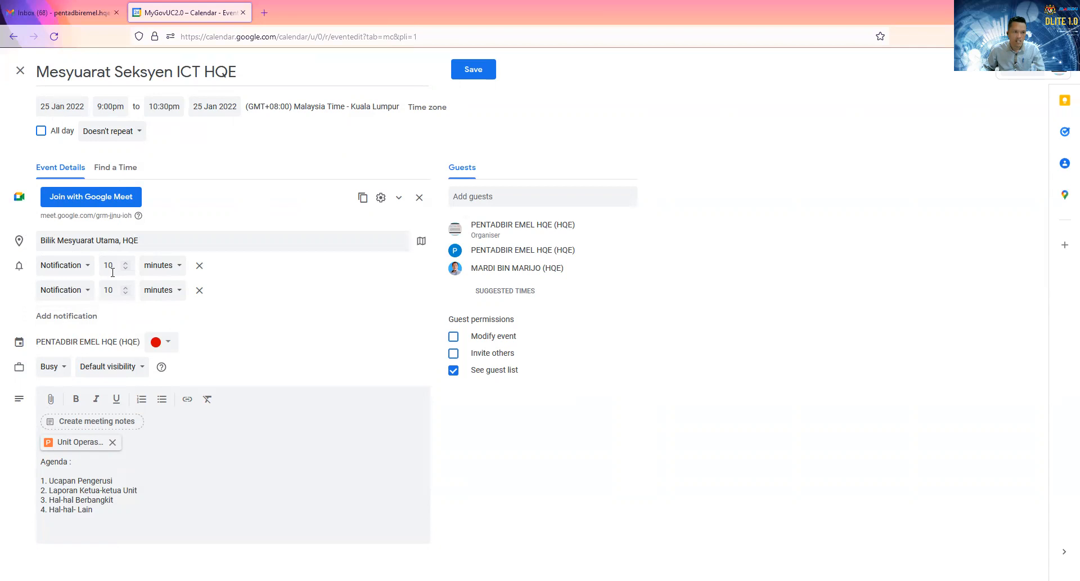
left_click_drag(113, 269, 102, 268)
type("1")
left_click(168, 266)
left_click(153, 305)
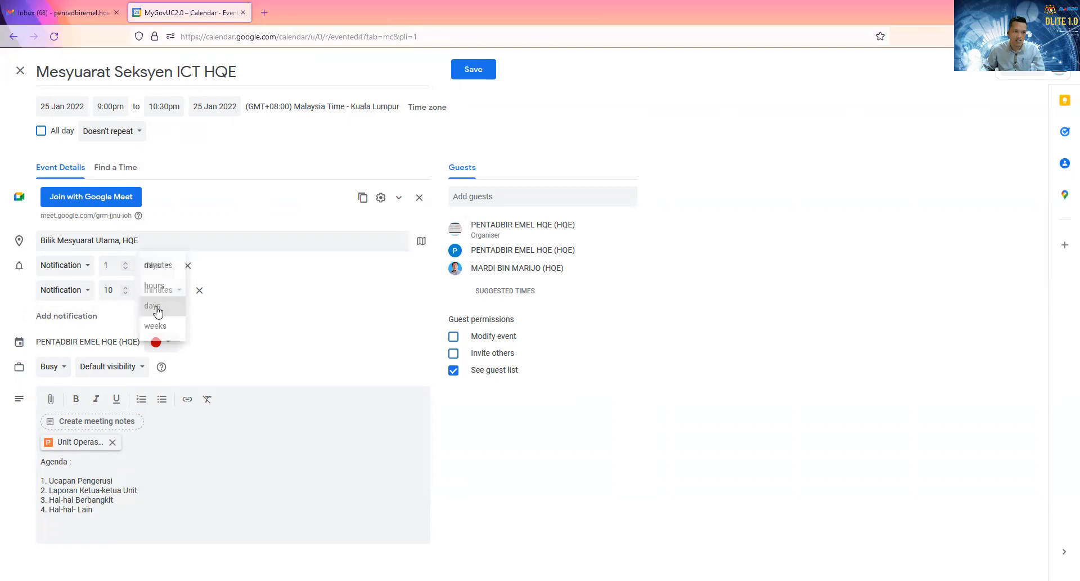
left_click(107, 288)
type("30")
left_click(297, 301)
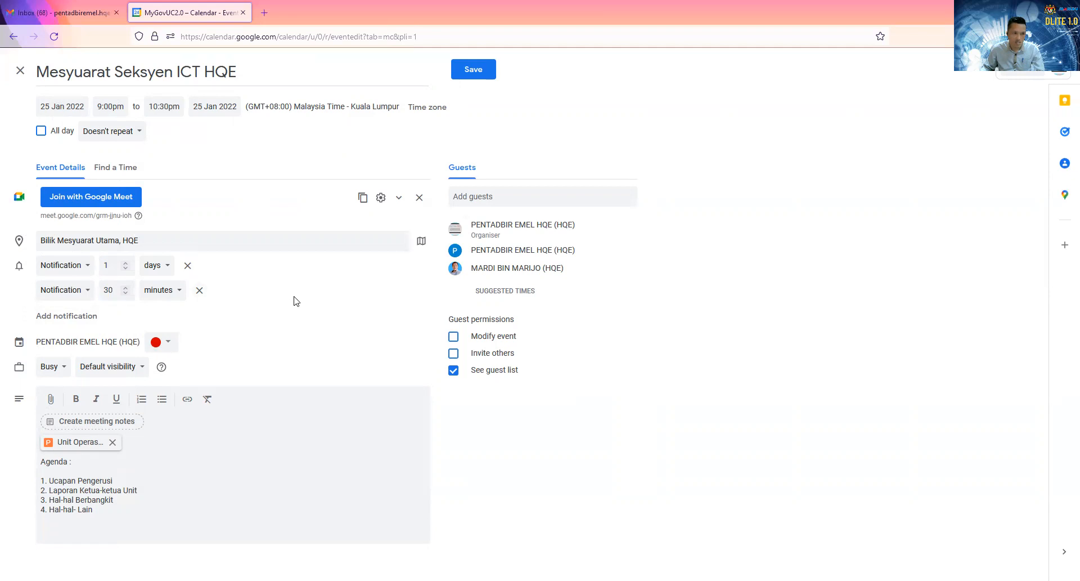
Step: Add a third reminder set to 1 week before the meeting
left_click(72, 315)
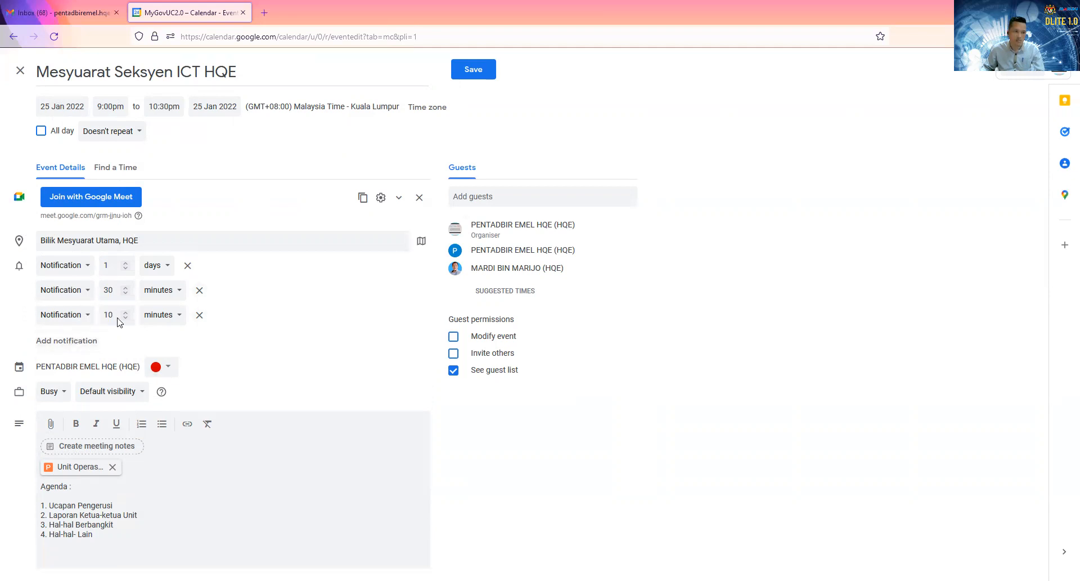
left_click(116, 314)
double_click(110, 314)
type("1")
left_click(177, 319)
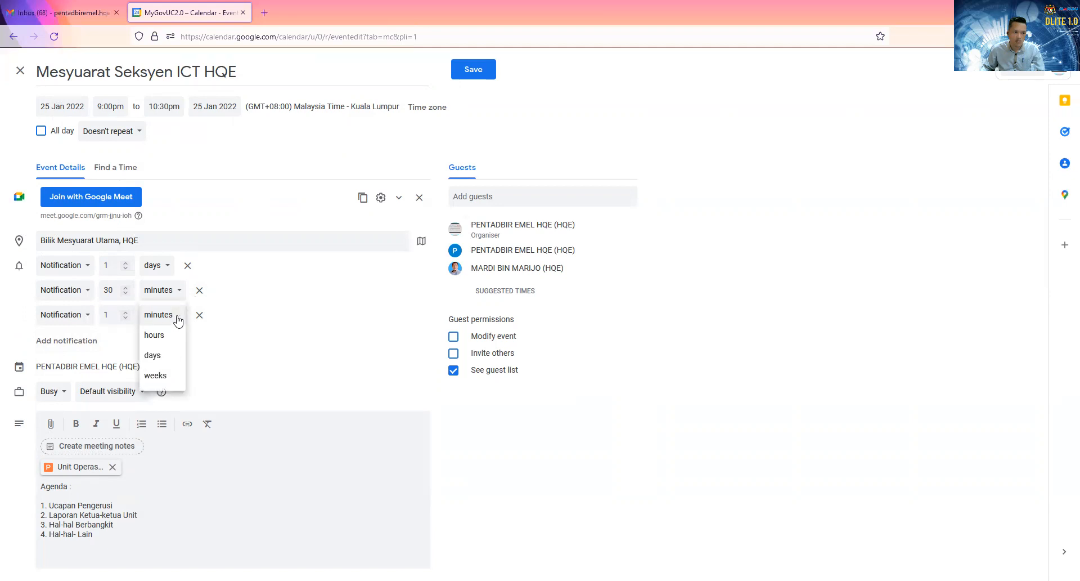
left_click(157, 375)
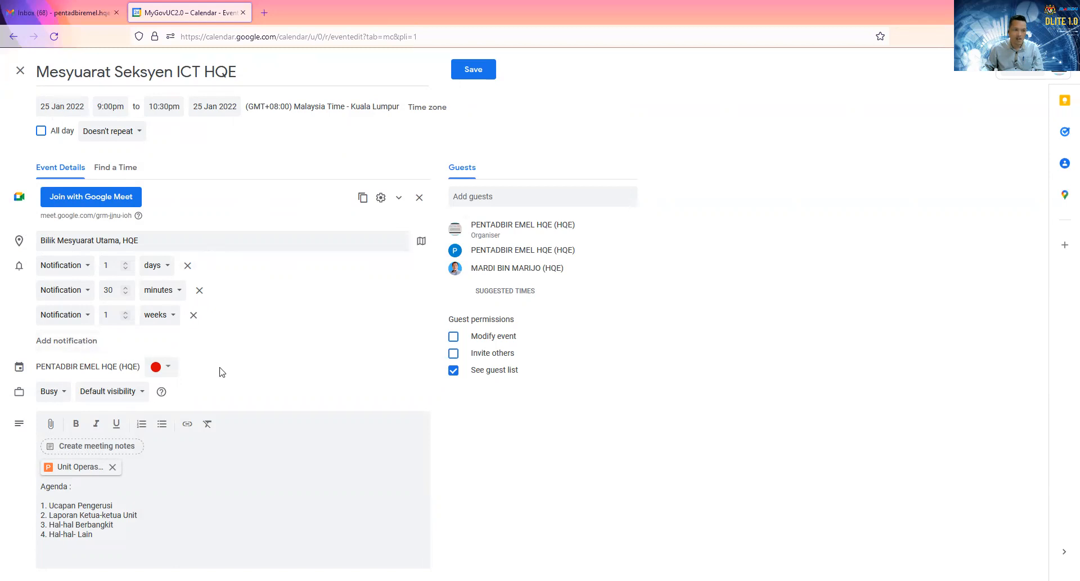
left_click(145, 396)
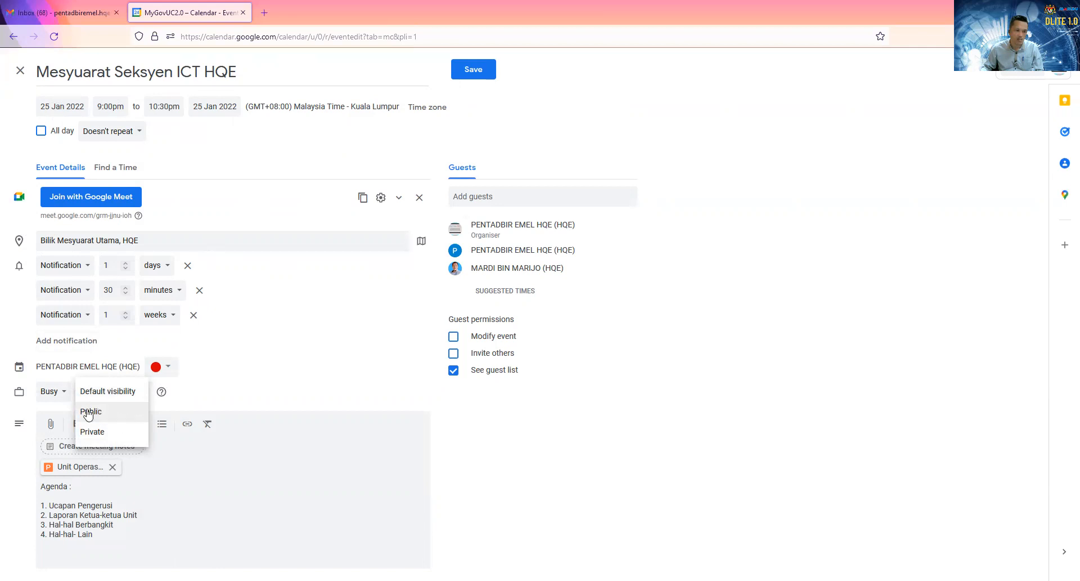
left_click(256, 404)
mouse_move(163, 395)
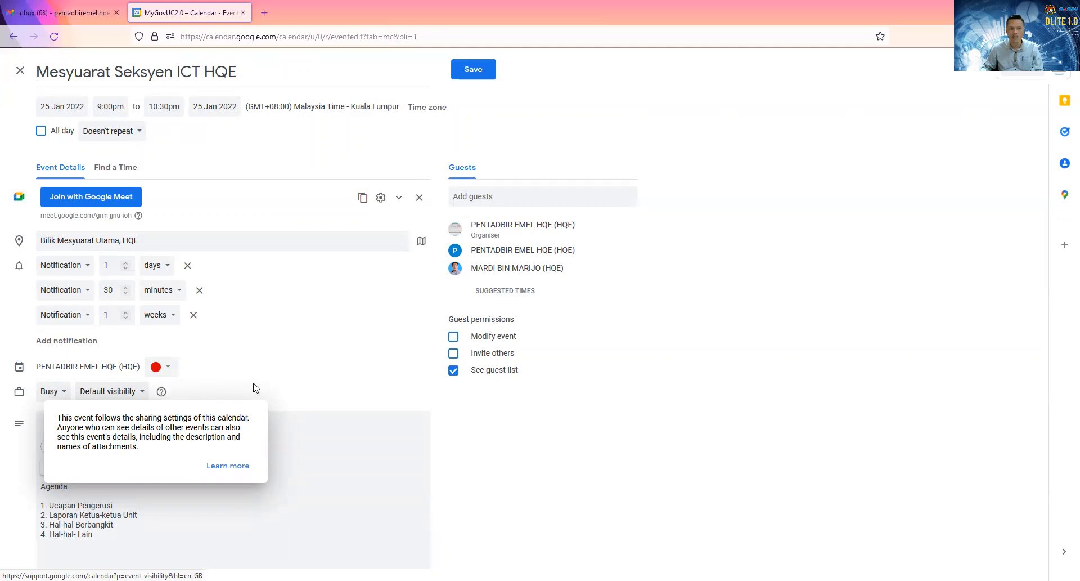
left_click(140, 396)
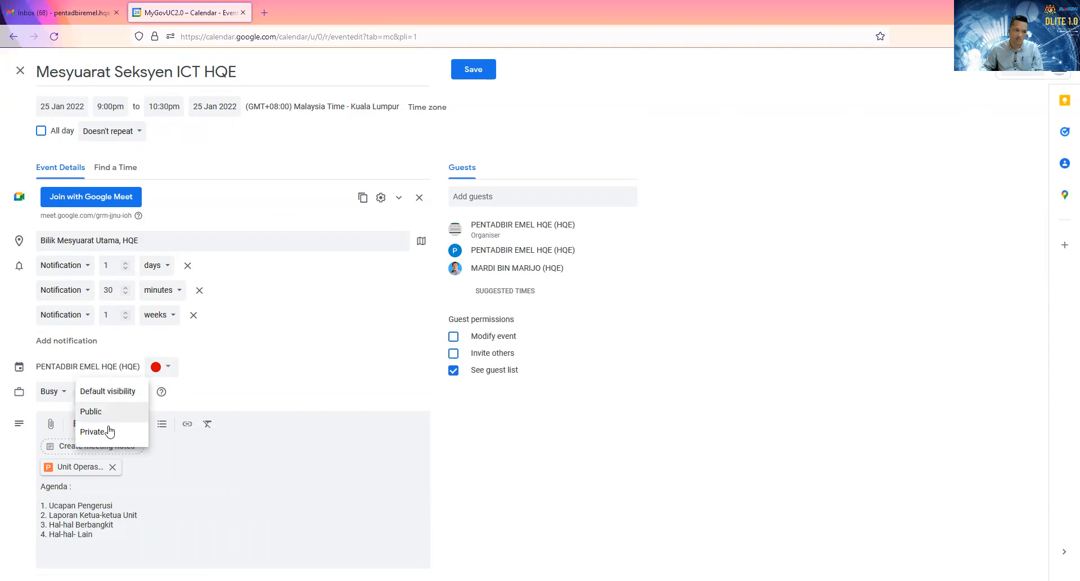
left_click(227, 403)
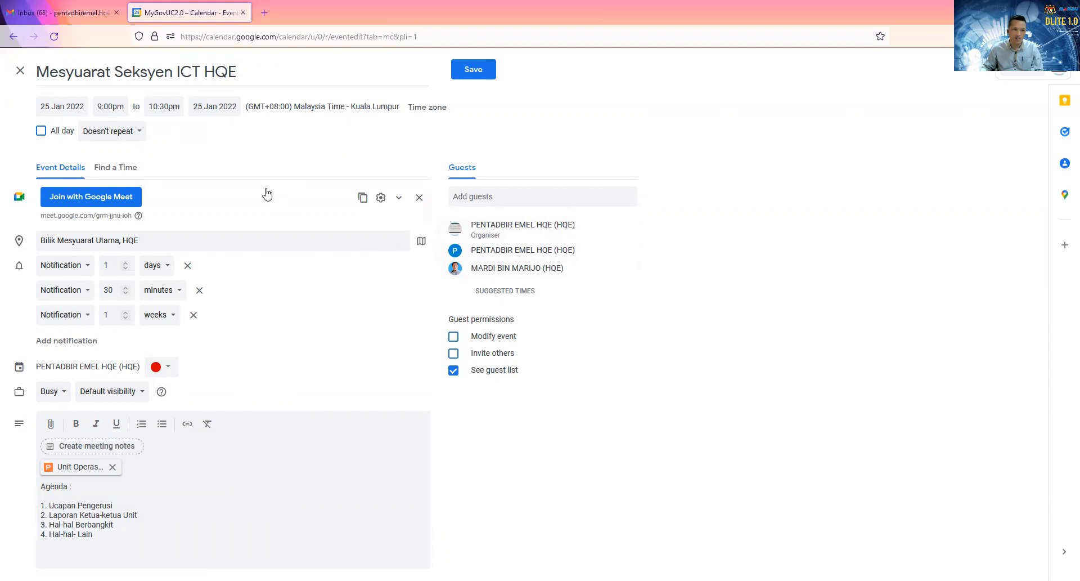
Step: Save the meeting and send invitation emails to the guests
left_click(477, 73)
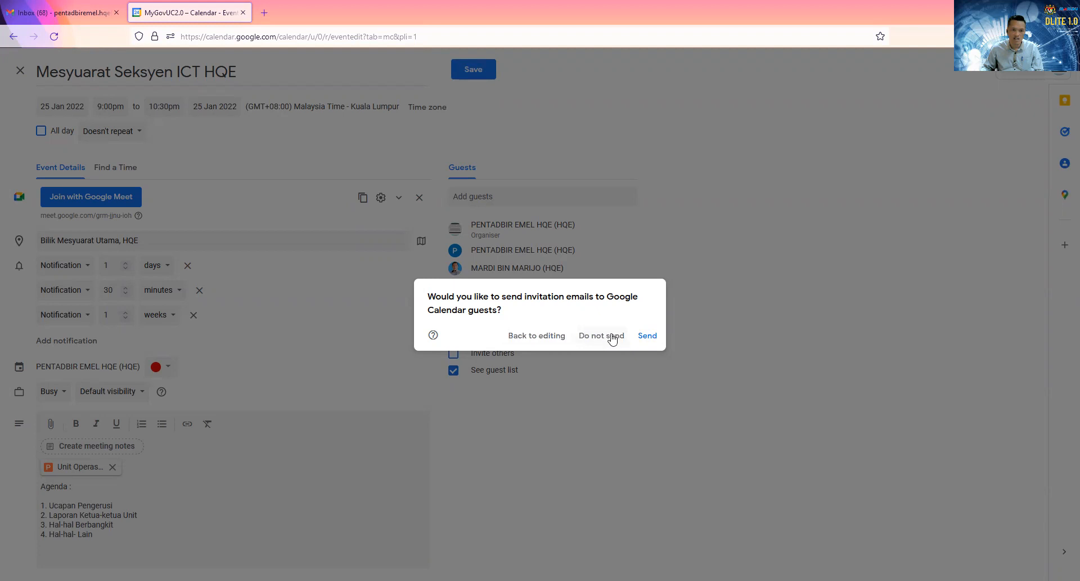
left_click(647, 336)
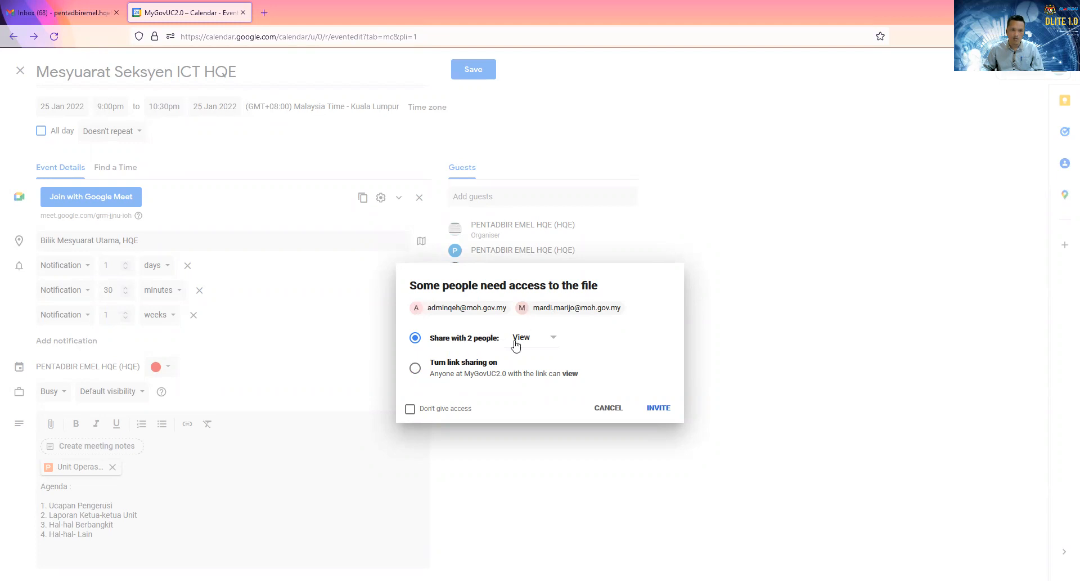
Step: Share the attached file directly with the two guests at View access
left_click(554, 342)
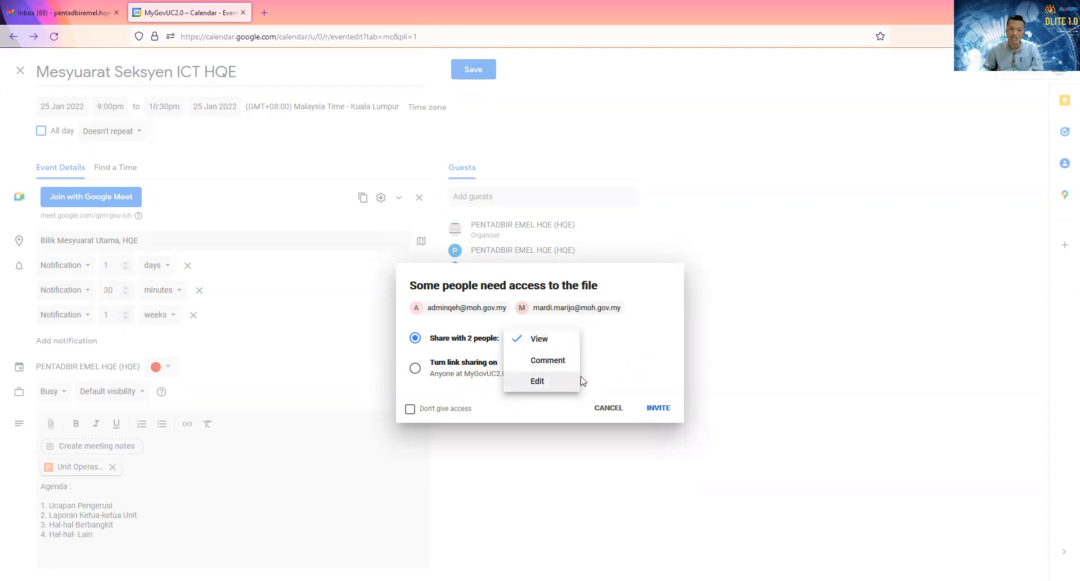
left_click(615, 344)
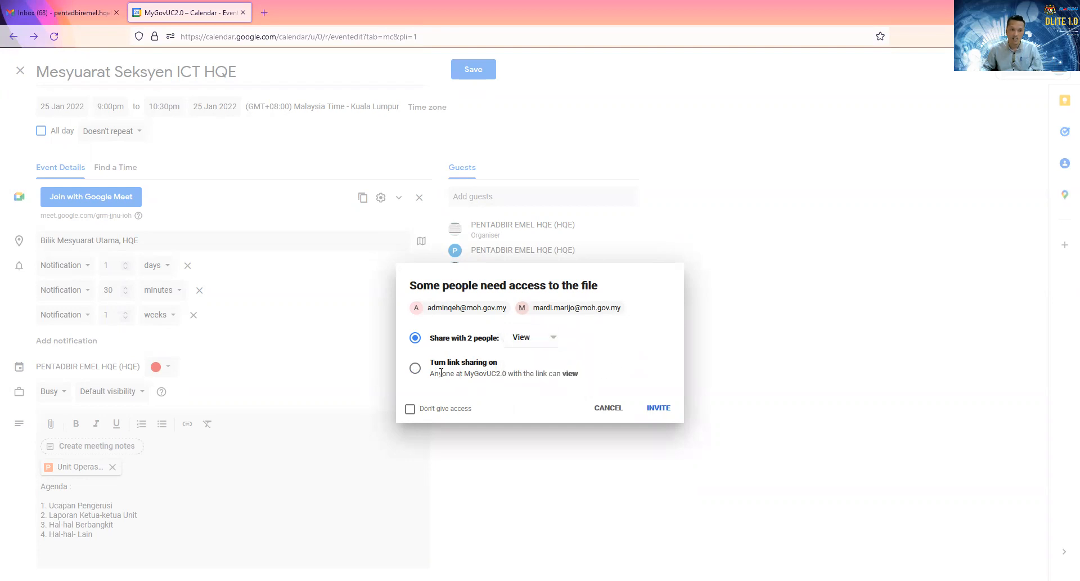
left_click(415, 369)
left_click(414, 338)
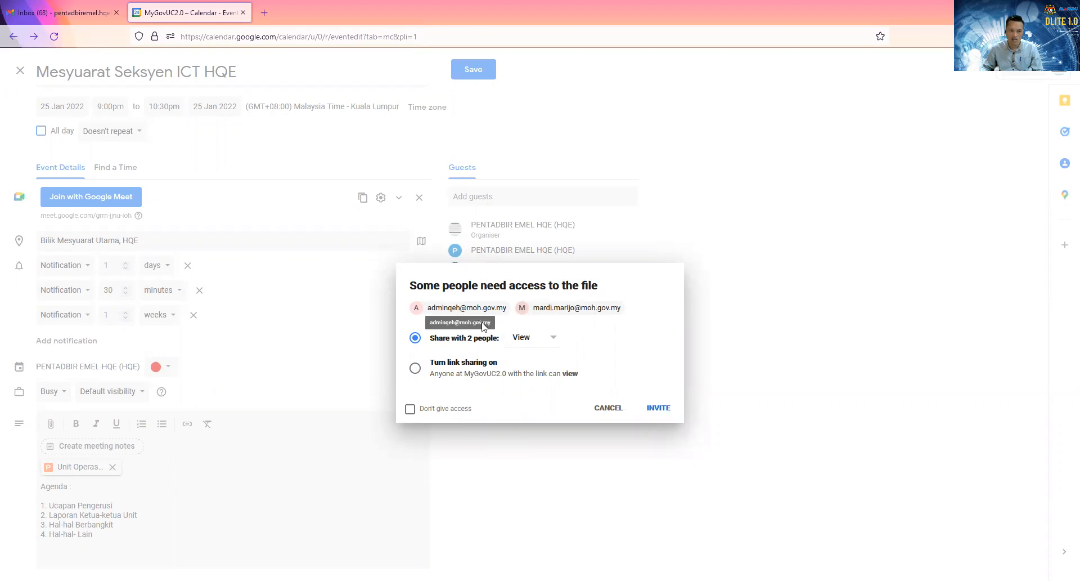
left_click(557, 343)
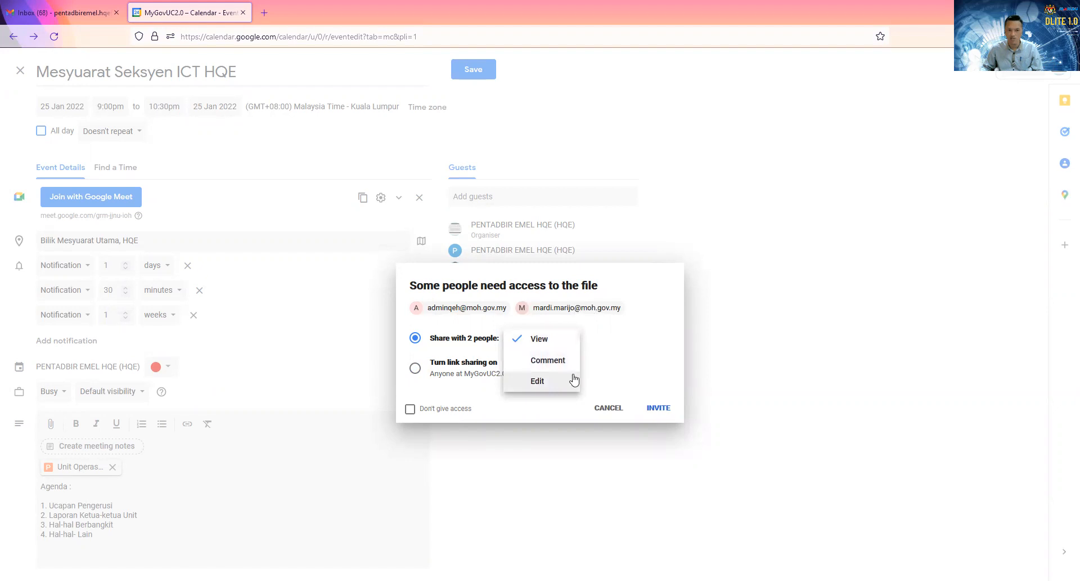
left_click(640, 353)
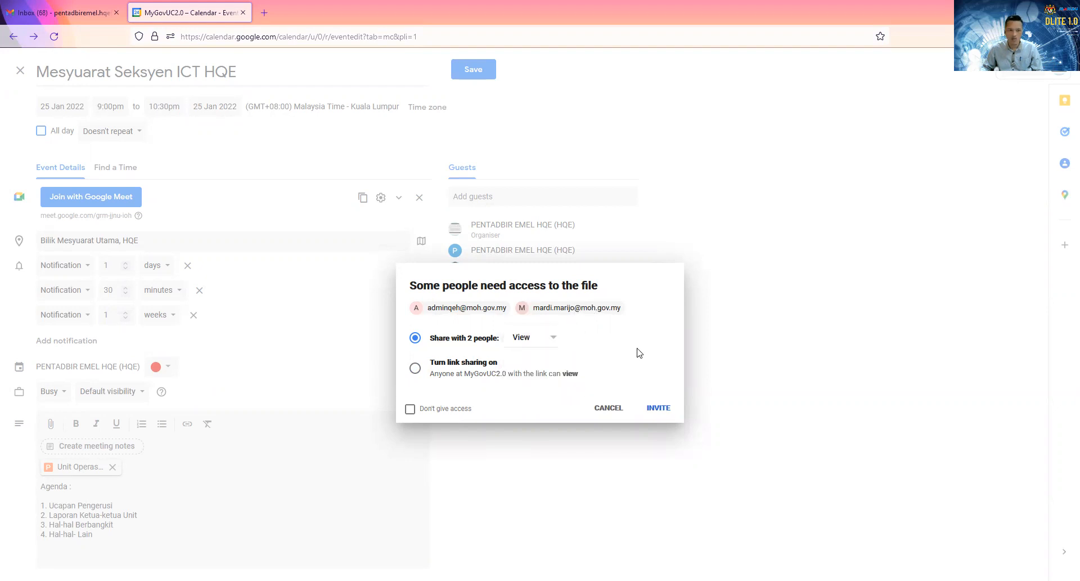
left_click(663, 412)
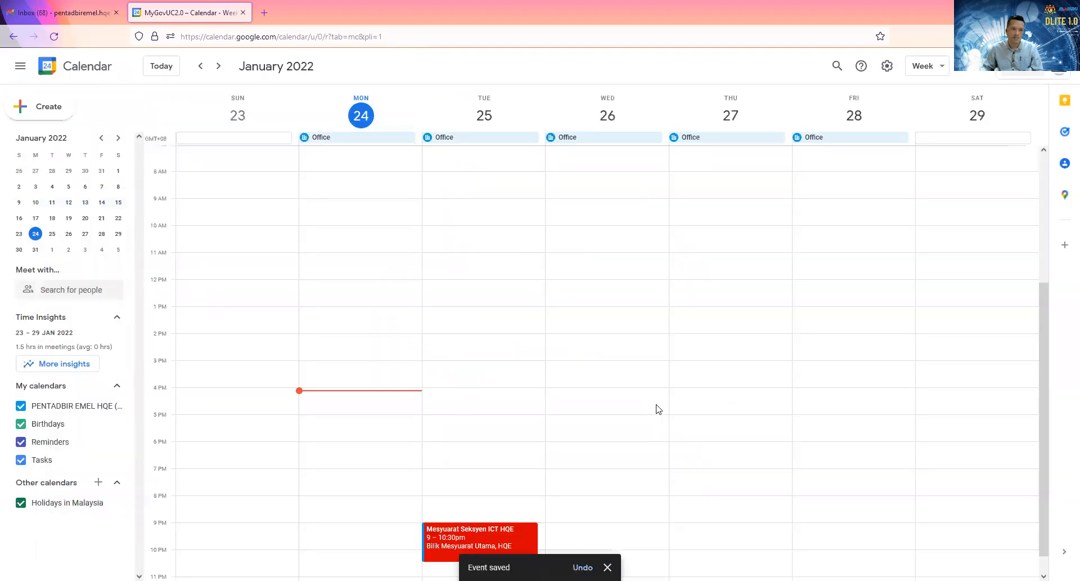
scroll(658, 409, "down", 1)
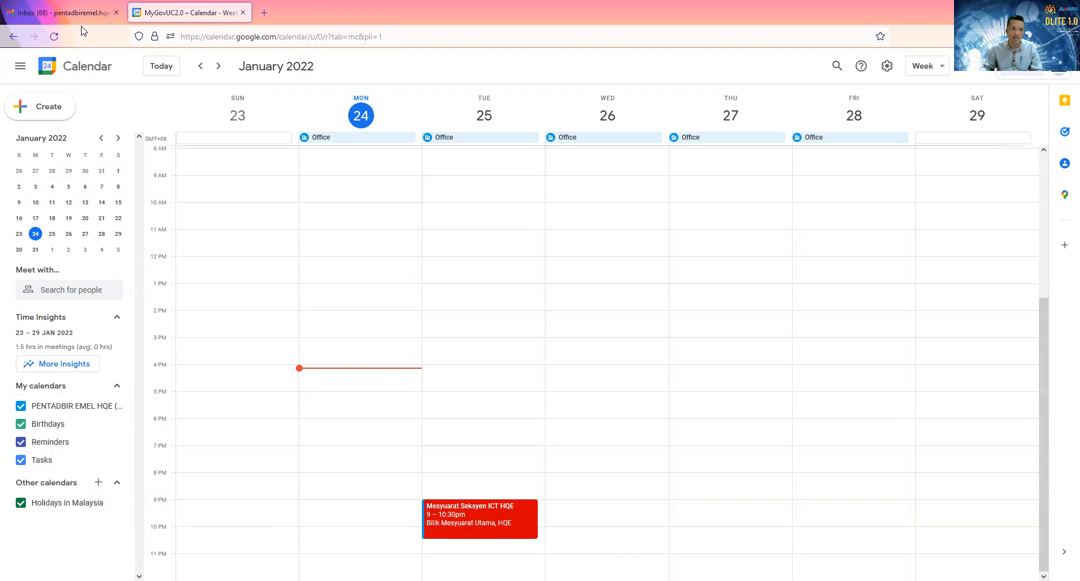
Step: Open Gmail in a new tab and choose Add another account from the account menu
left_click(268, 11)
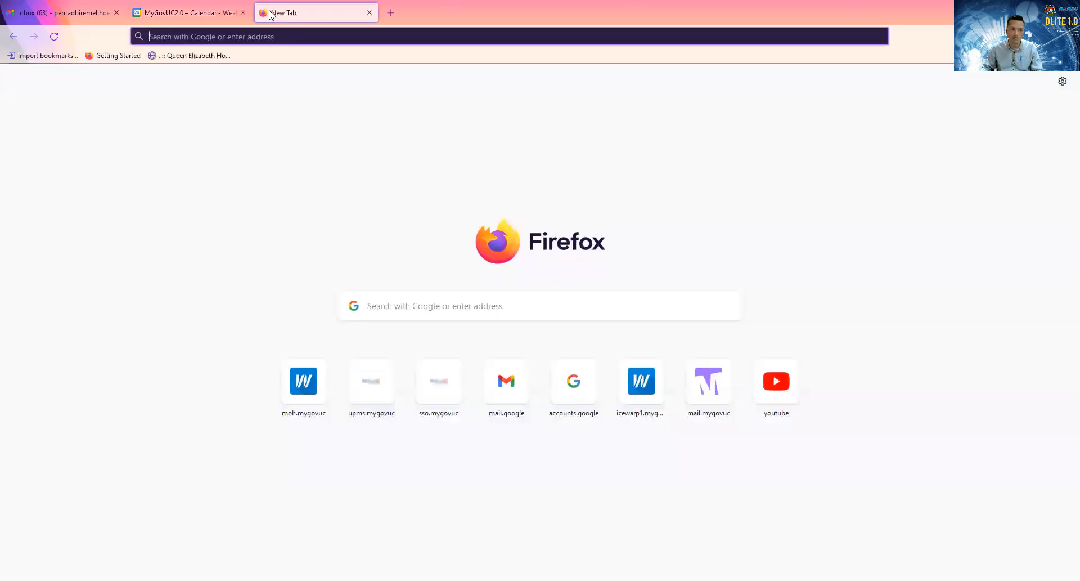
left_click(516, 385)
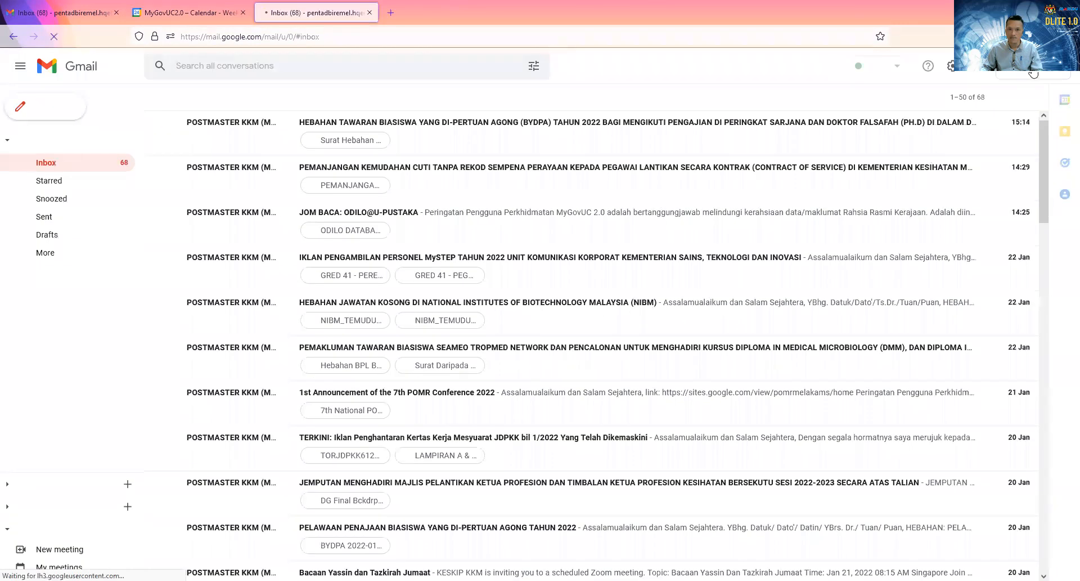
left_click(1034, 73)
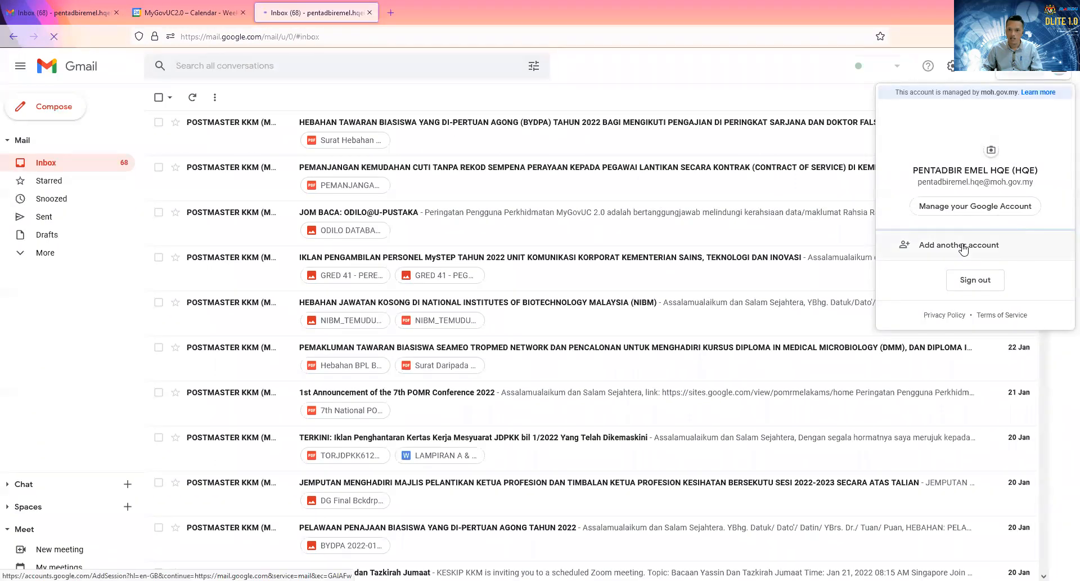
left_click(964, 247)
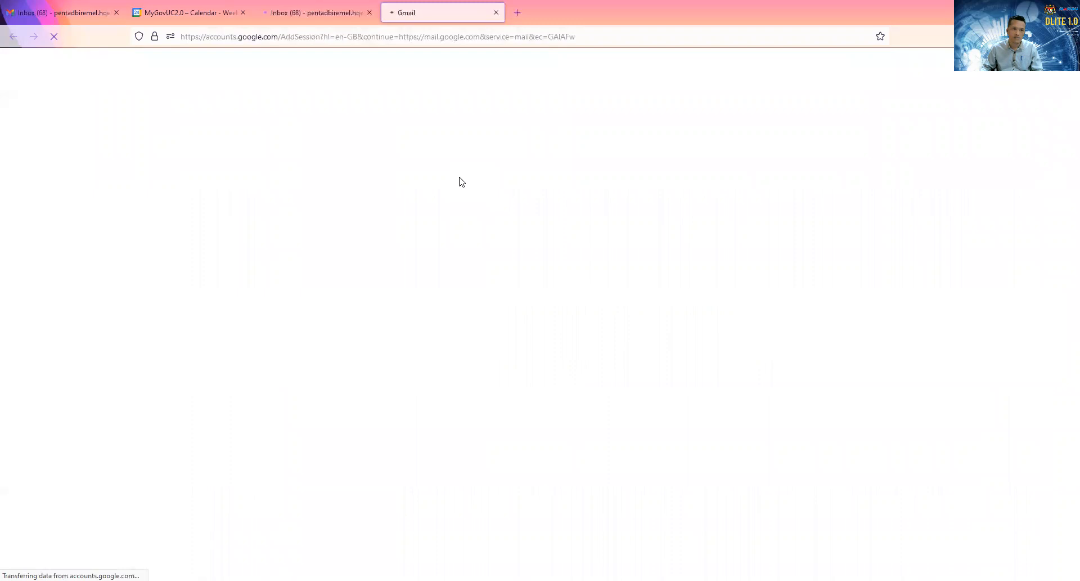
Step: Sign in with the guest's email, password and 2-Step code, without saving the login
left_click(503, 336)
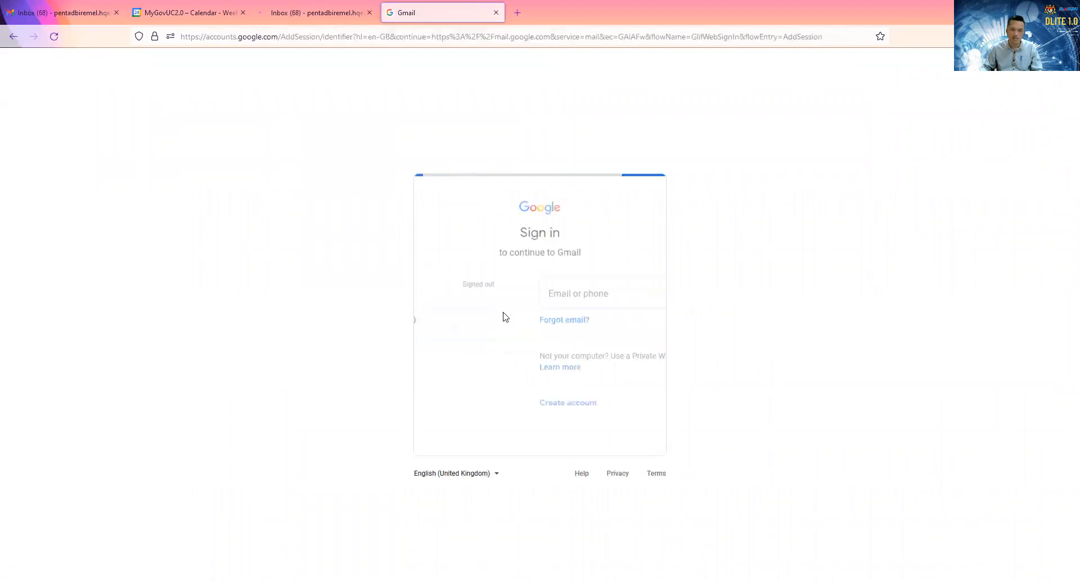
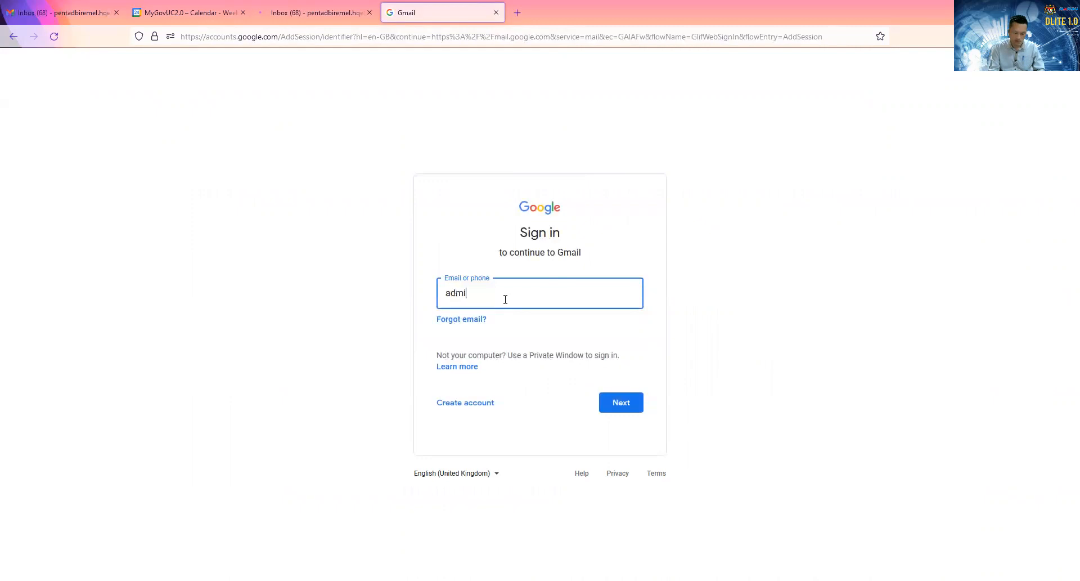
key("Return")
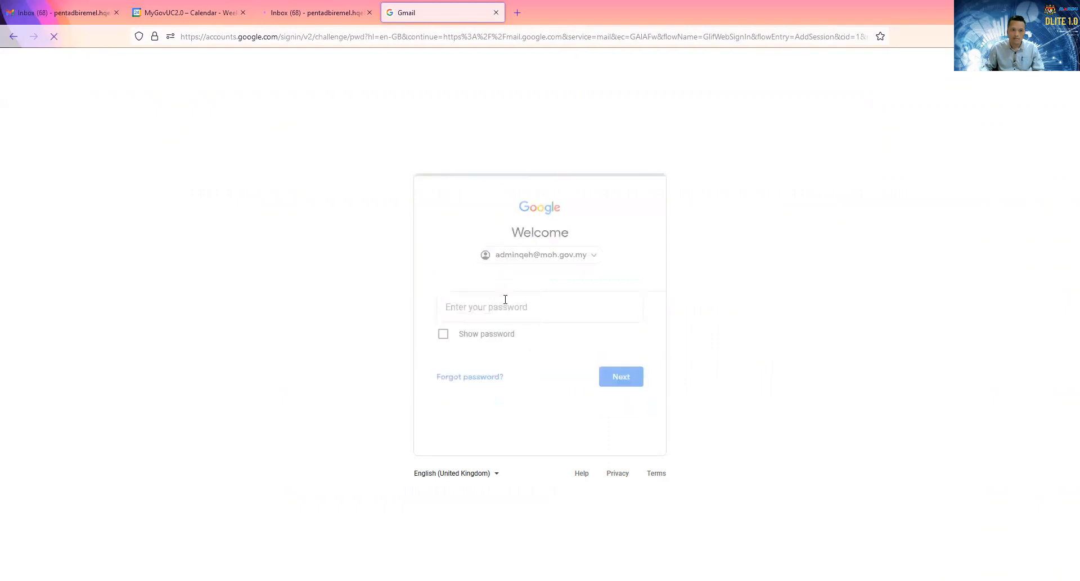
type("••••••••")
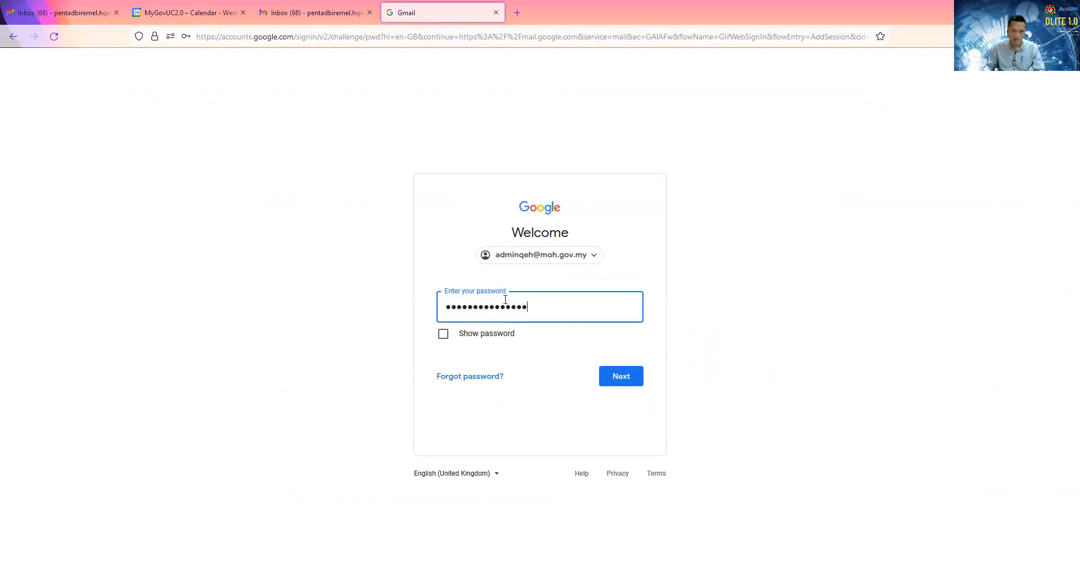
left_click(625, 377)
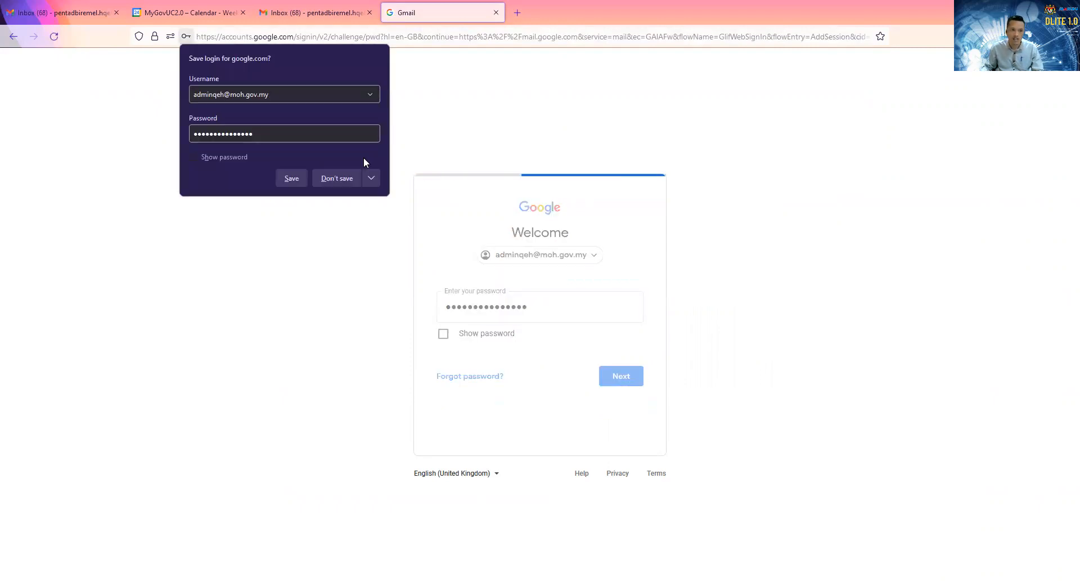
left_click(343, 179)
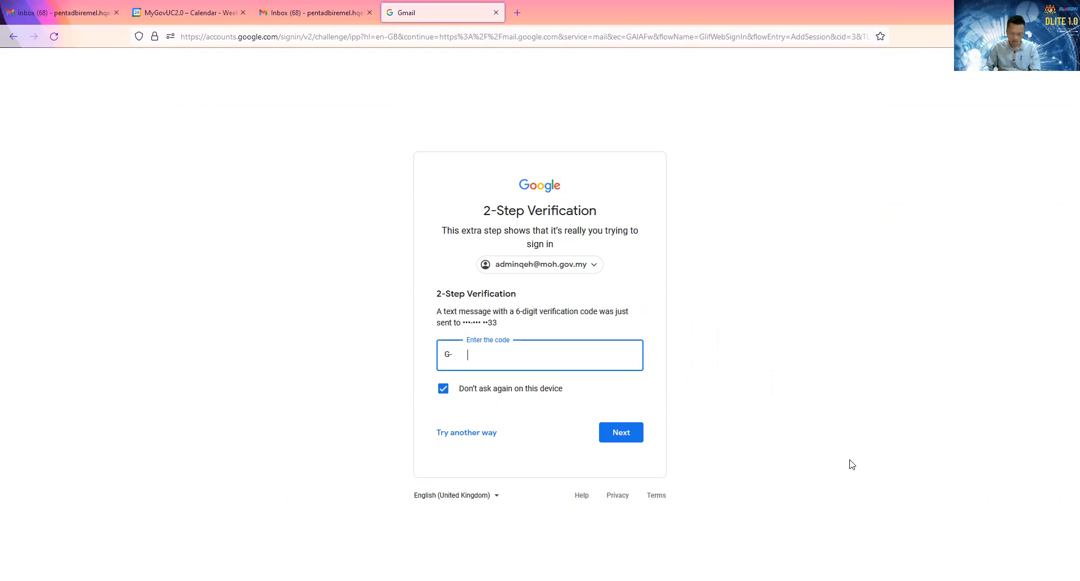
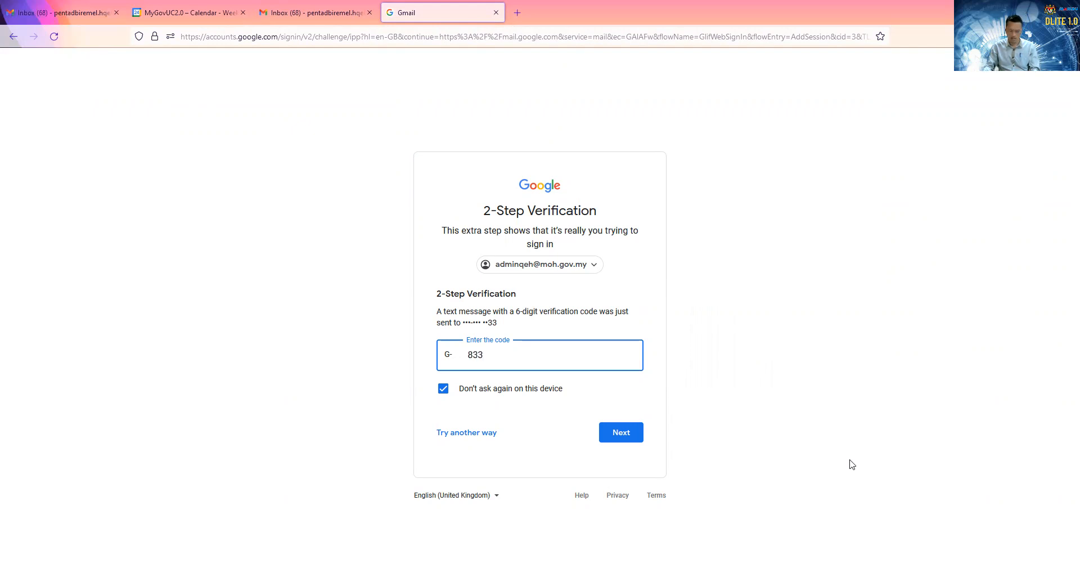
left_click(619, 431)
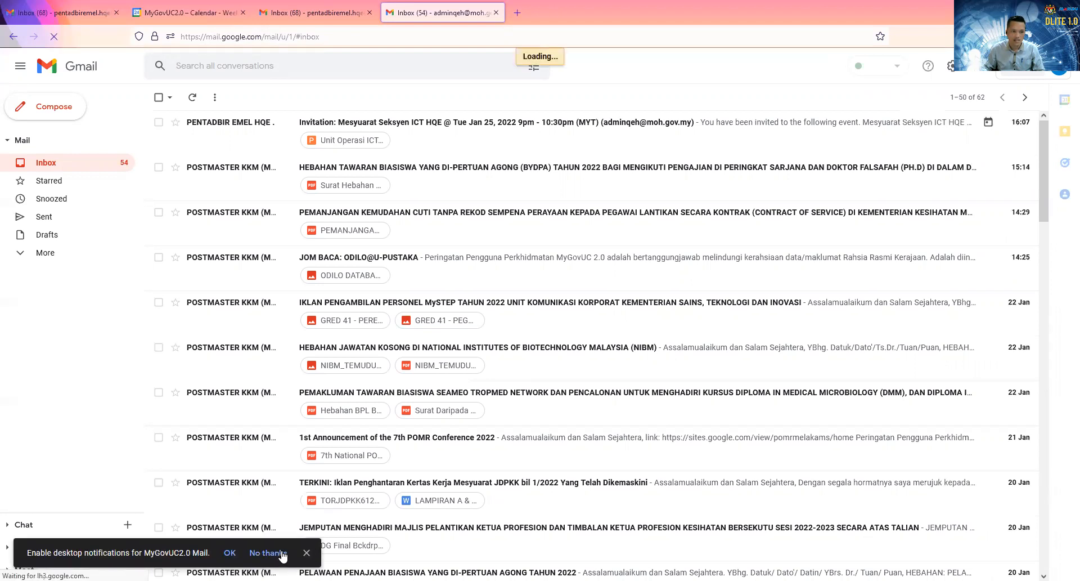
Step: Decline desktop notifications and open the 'Invitation: Mesyuarat Seksyen ICT HQE' email
left_click(278, 553)
left_click(579, 145)
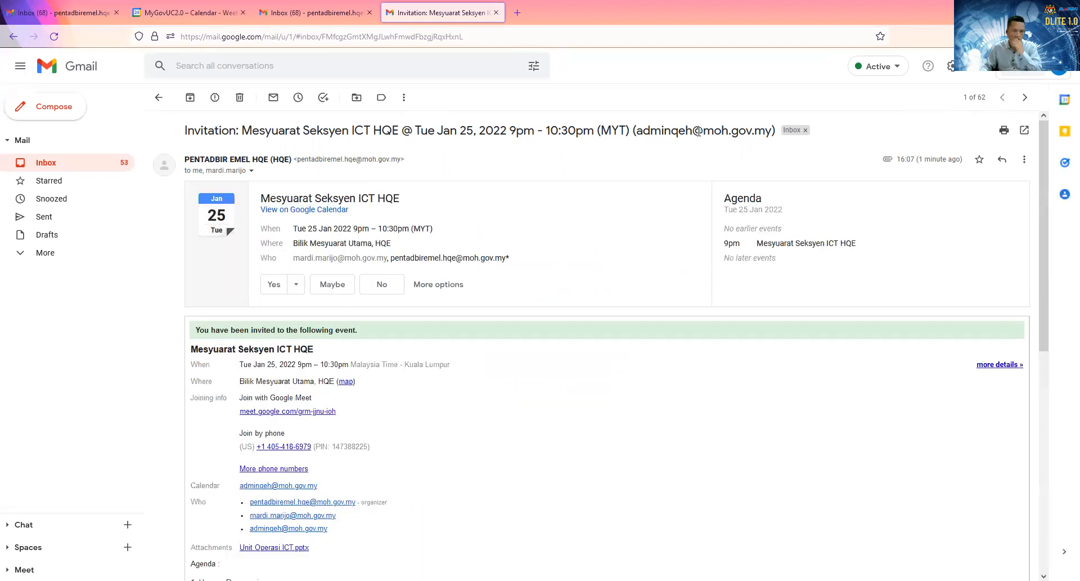
scroll(450, 288, "down", 8)
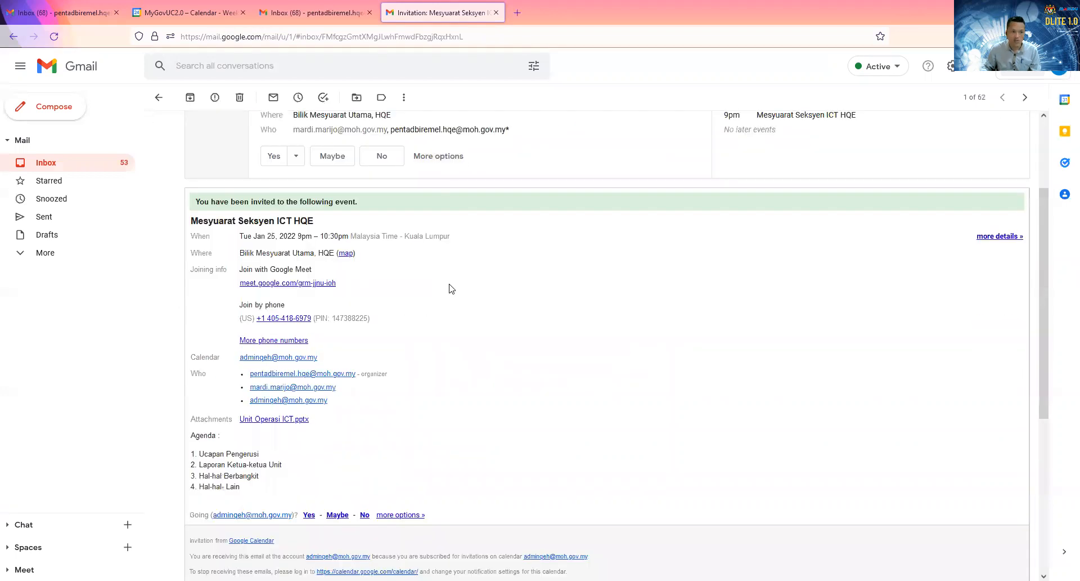
scroll(451, 288, "up", 8)
scroll(450, 288, "down", 8)
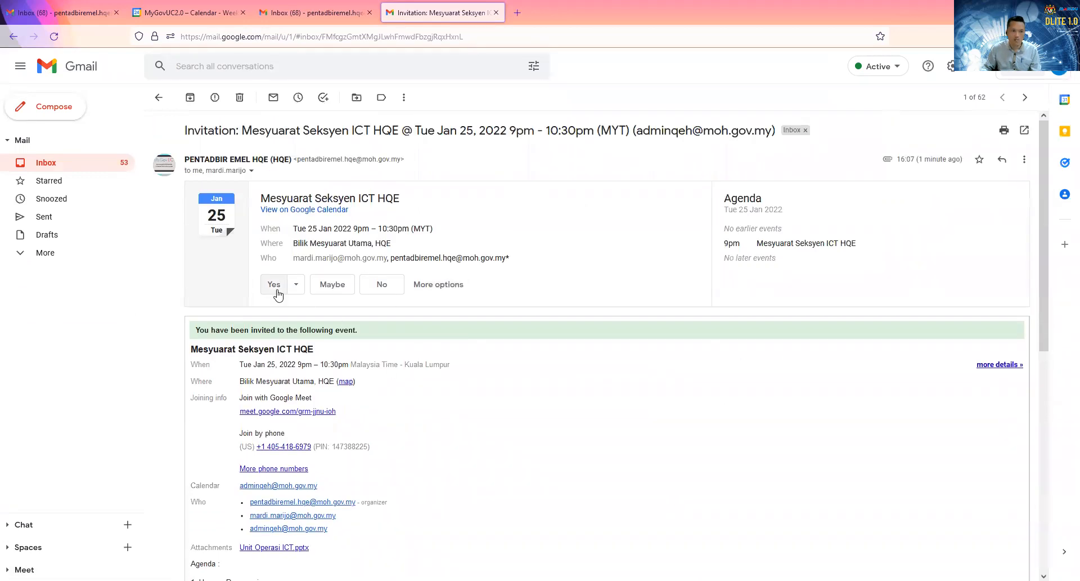
Step: Reply Yes, joining virtually to the Mesyuarat Seksyen ICT HQE invitation card in Gmail
left_click(296, 285)
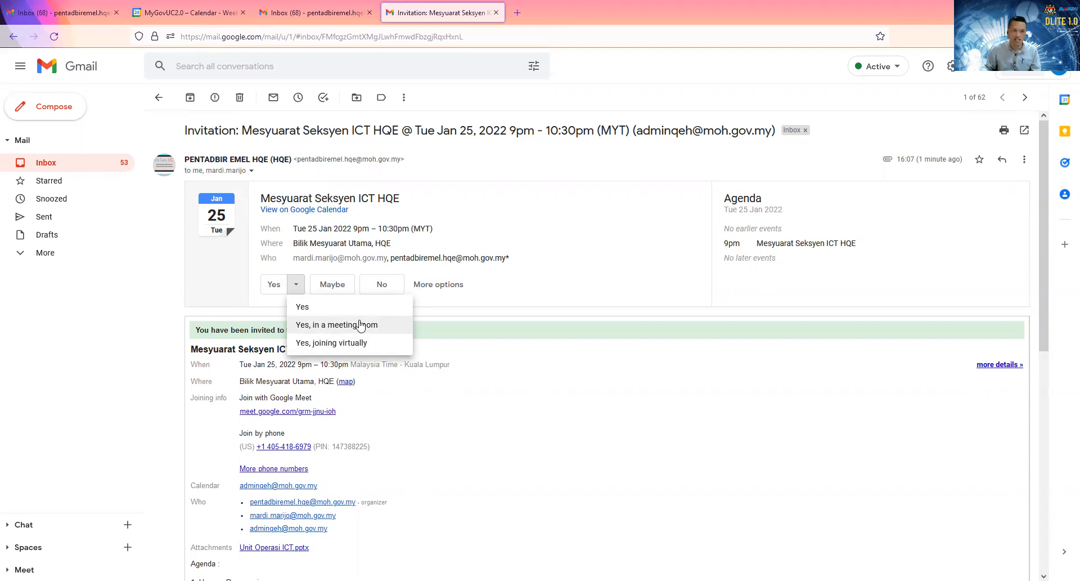
left_click(359, 343)
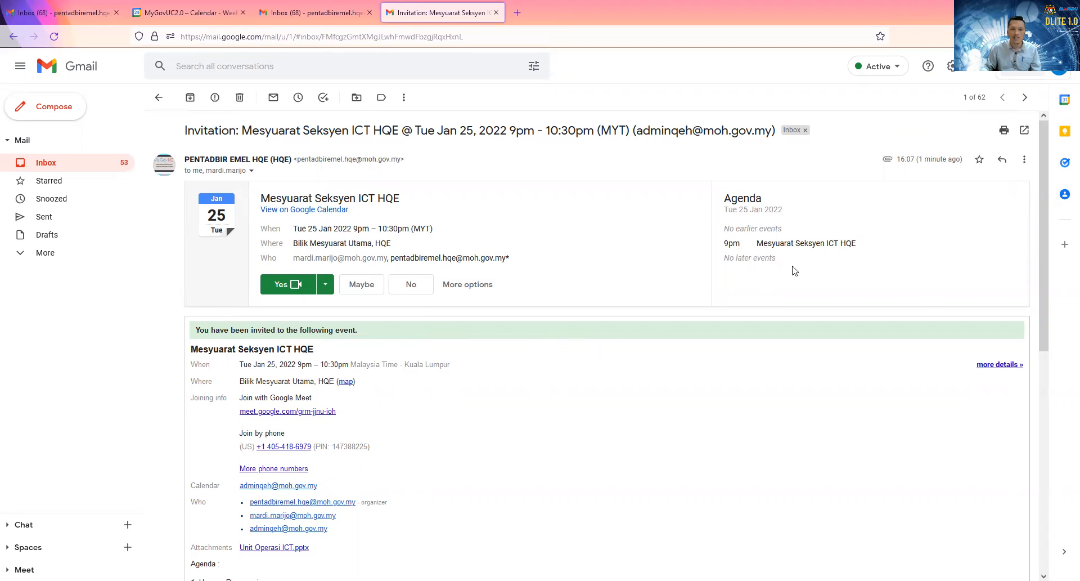
scroll(413, 272, "down", 1)
scroll(413, 272, "down", 2)
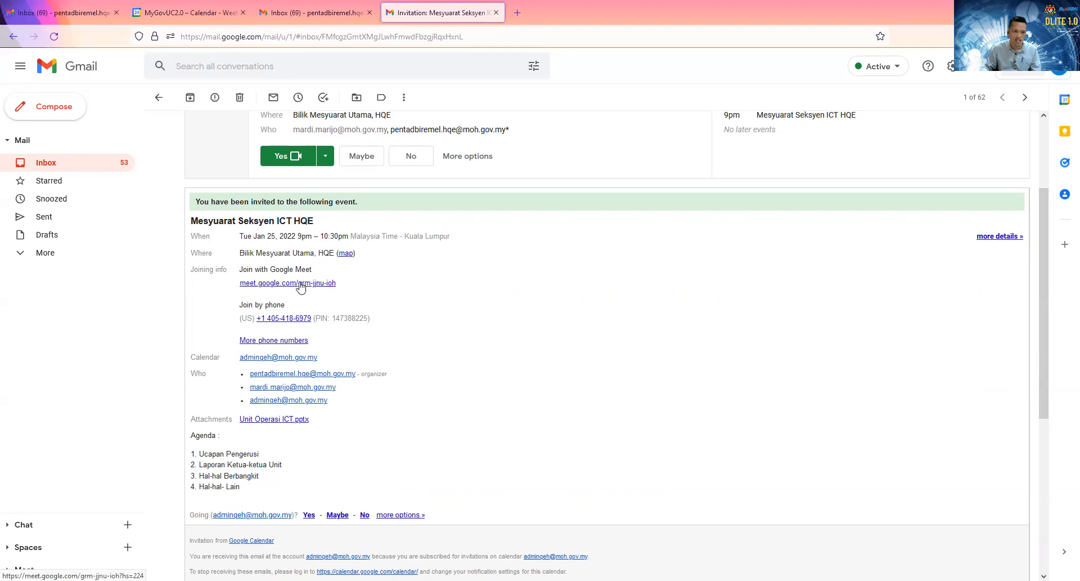
scroll(301, 287, "down", 2)
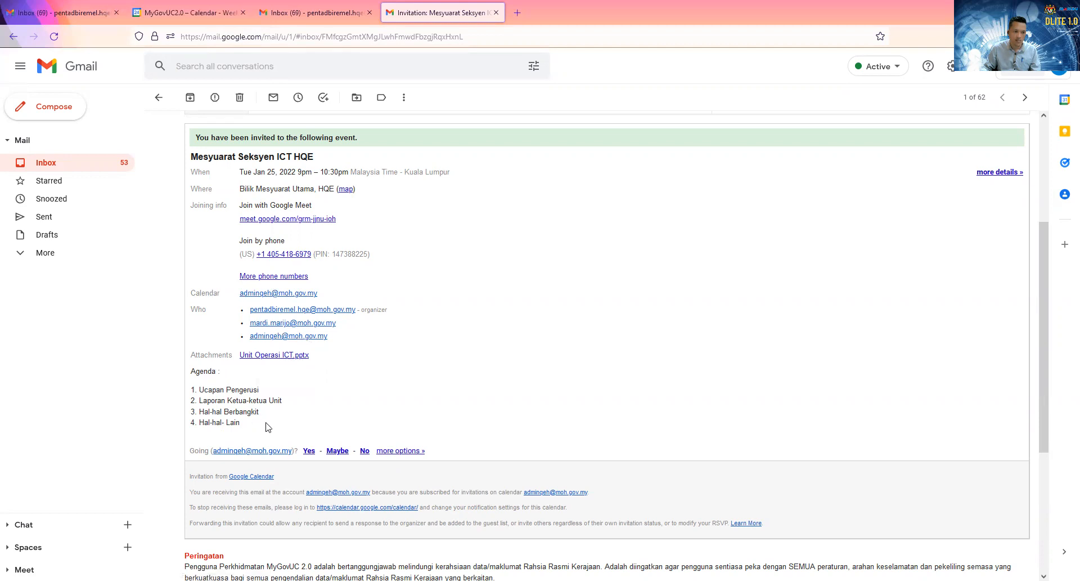
scroll(267, 427, "down", 4)
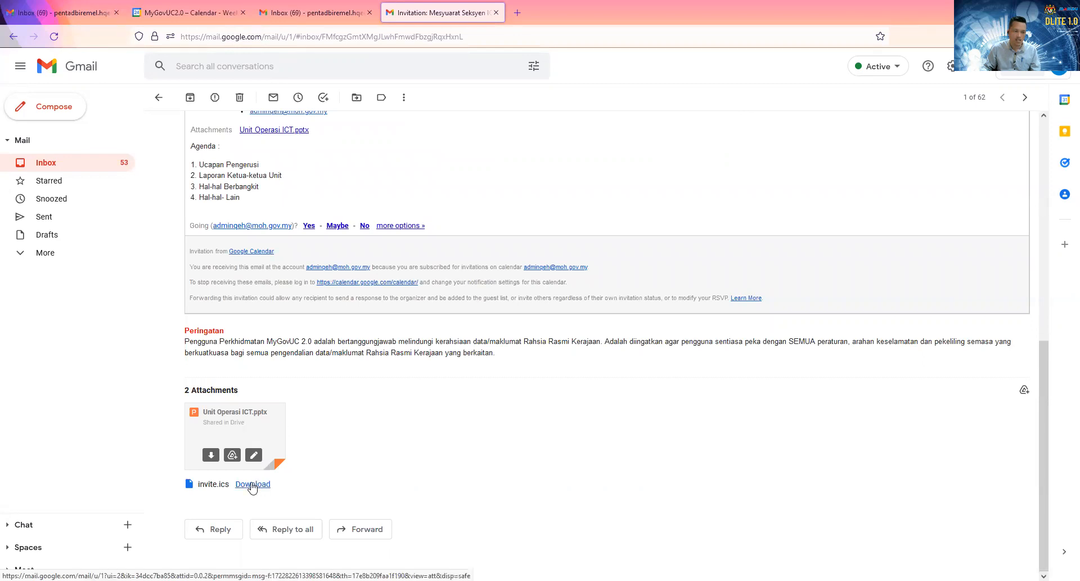
scroll(314, 423, "up", 7)
scroll(314, 423, "down", 7)
scroll(314, 423, "up", 7)
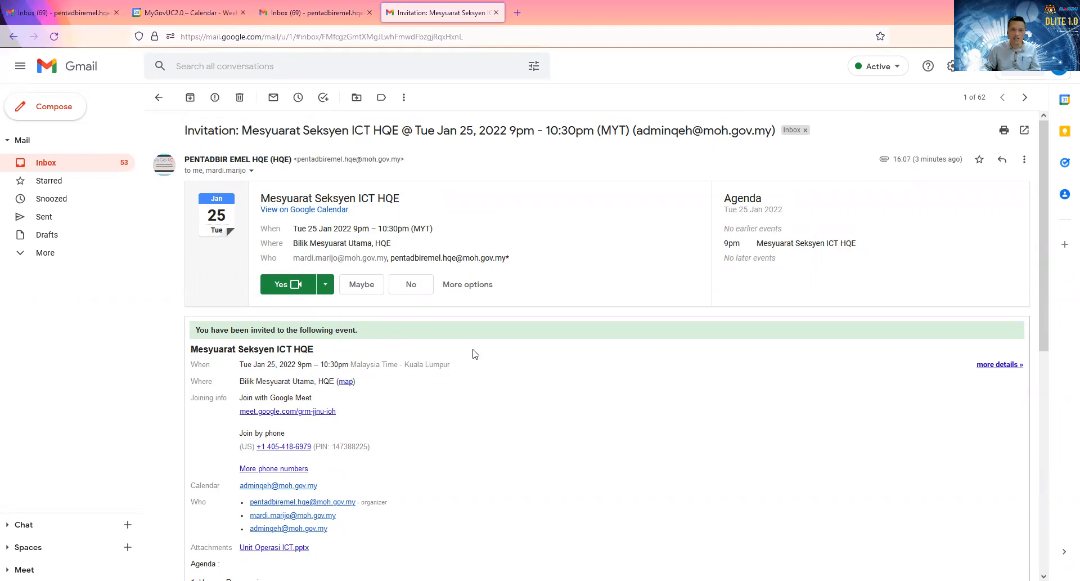
scroll(474, 353, "down", 5)
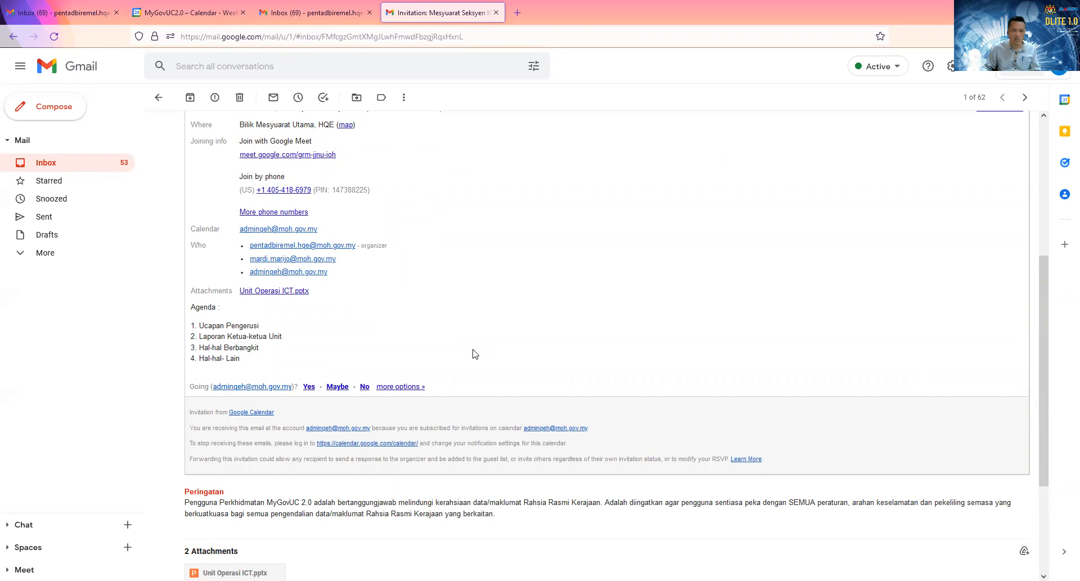
scroll(474, 353, "up", 5)
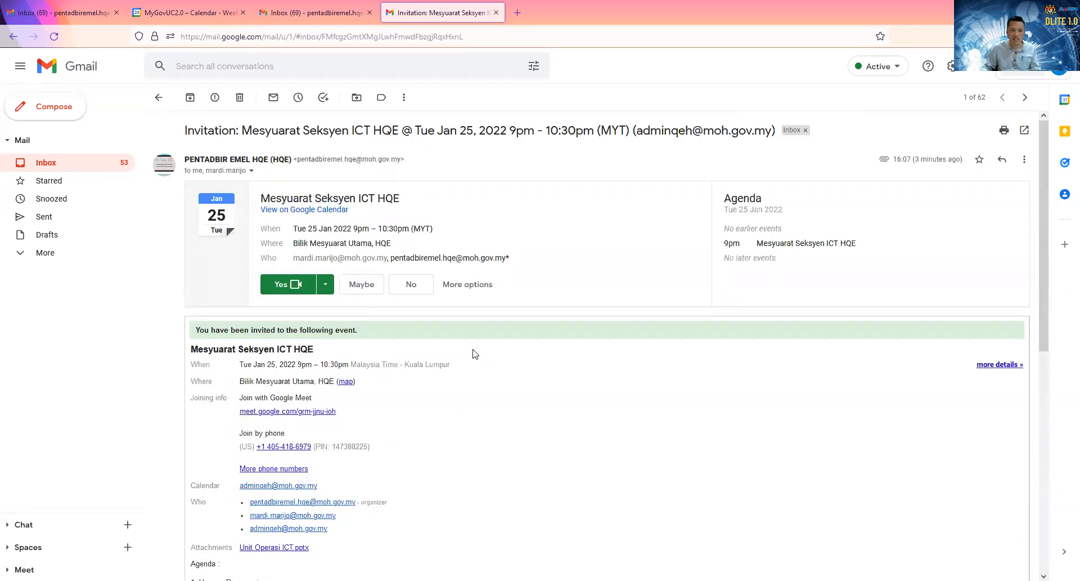